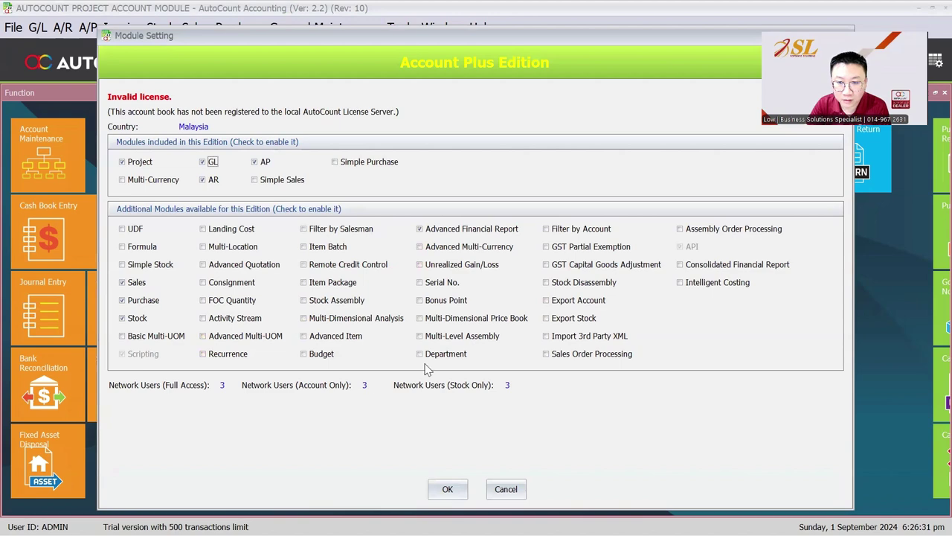
Enable the additional Department module in the module settings and confirm the change
{"action": "left_click", "coordinate": [425, 355]}
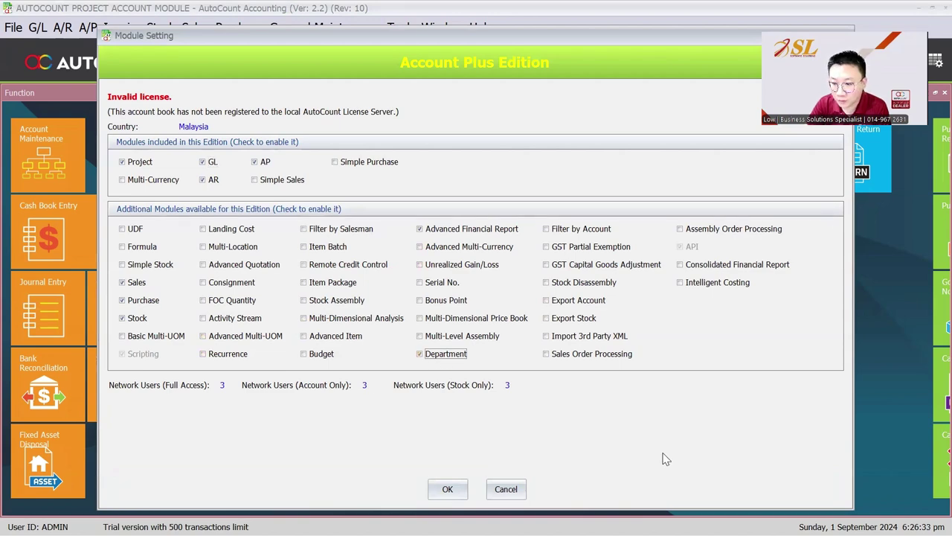
{"action": "left_click", "coordinate": [447, 489]}
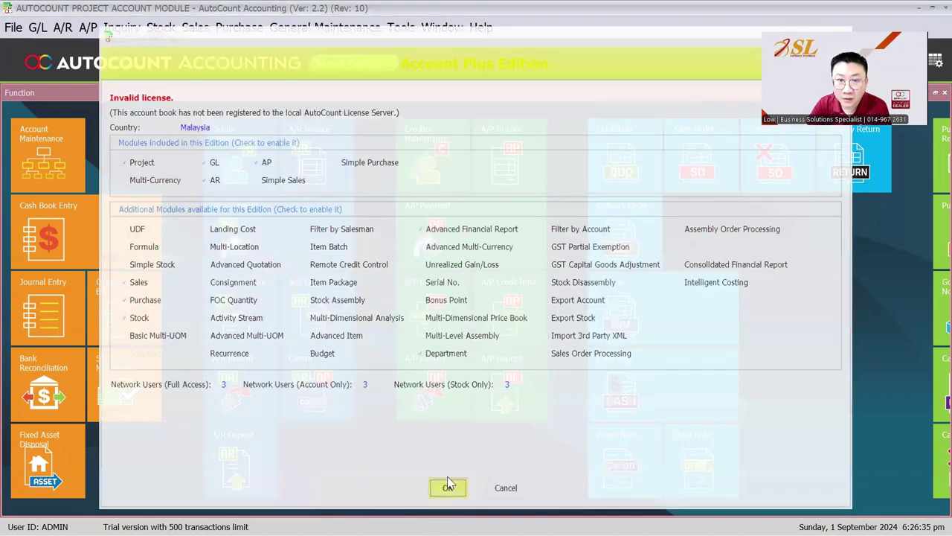
Open Project Maintenance and look through the existing project codes
{"action": "left_click", "coordinate": [334, 28]}
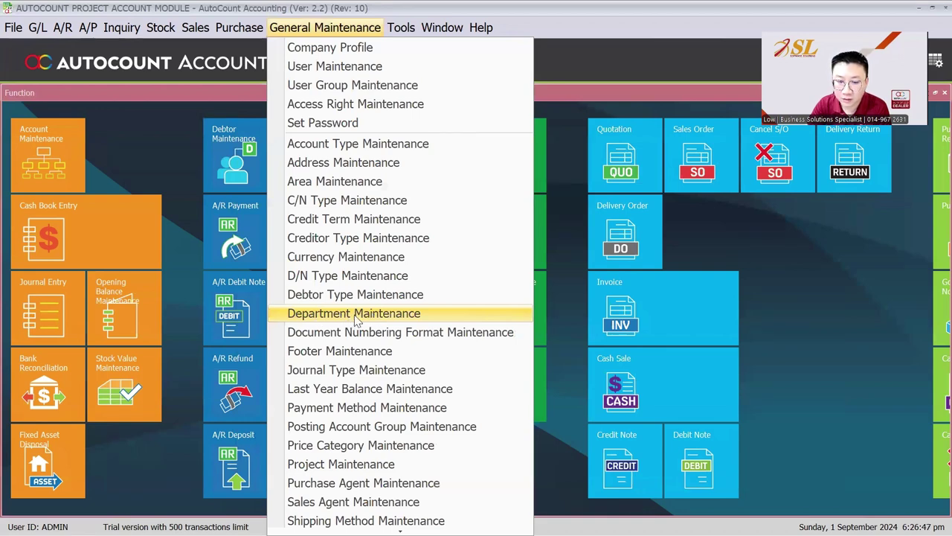
{"action": "left_click", "coordinate": [339, 465]}
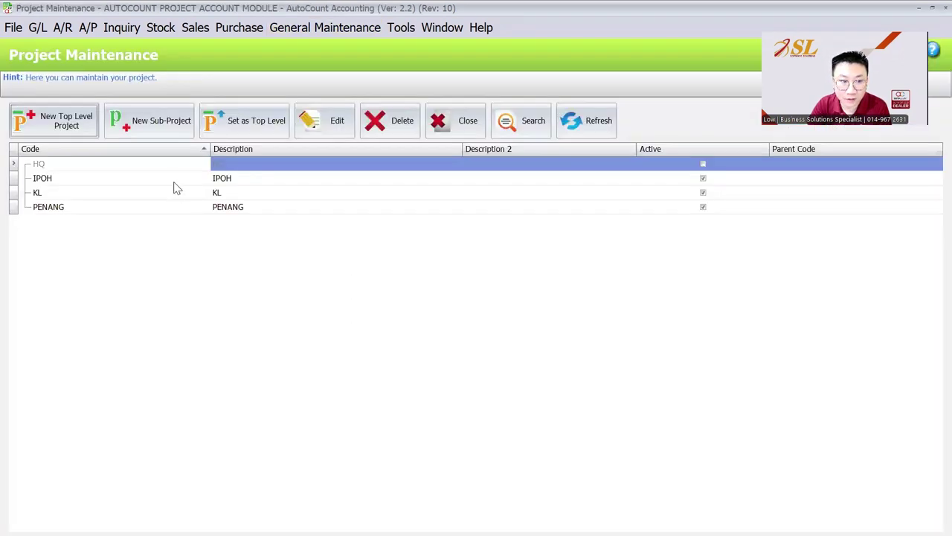
{"action": "key", "text": "Down"}
{"action": "key", "text": "Down"}
{"action": "key", "text": "Down"}
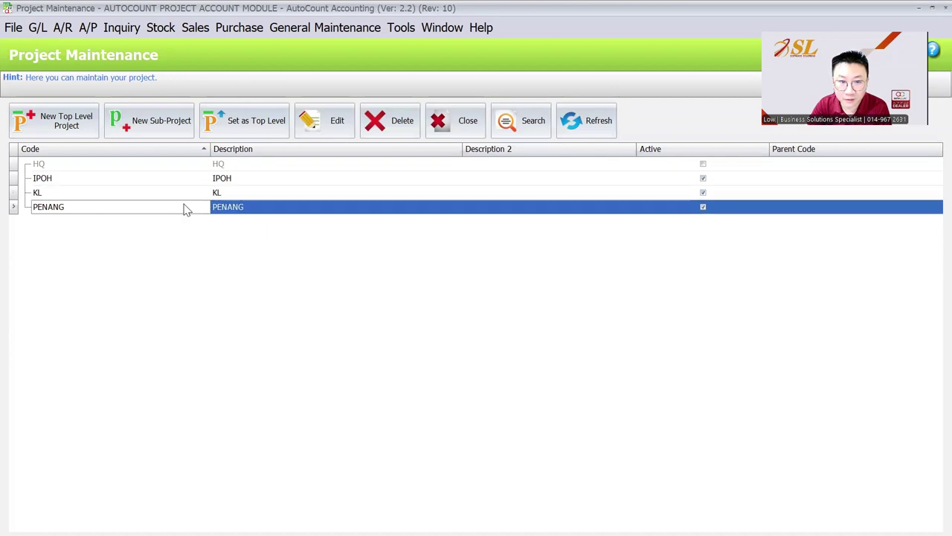
{"action": "left_click", "coordinate": [169, 181]}
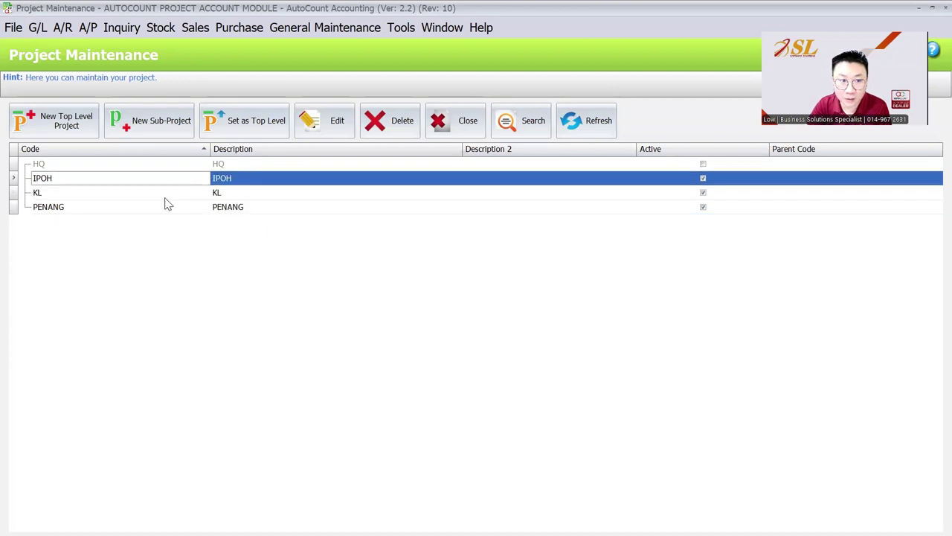
{"action": "key", "text": "Down"}
{"action": "key", "text": "Down"}
Open Department Maintenance and look through the existing department codes and descriptions
{"action": "left_click", "coordinate": [294, 30]}
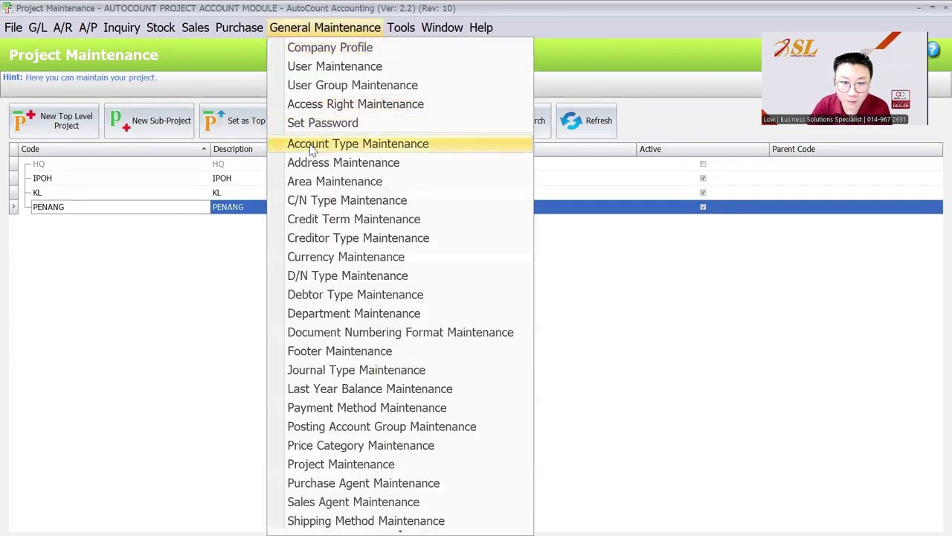
{"action": "left_click", "coordinate": [319, 313]}
{"action": "left_click", "coordinate": [151, 183]}
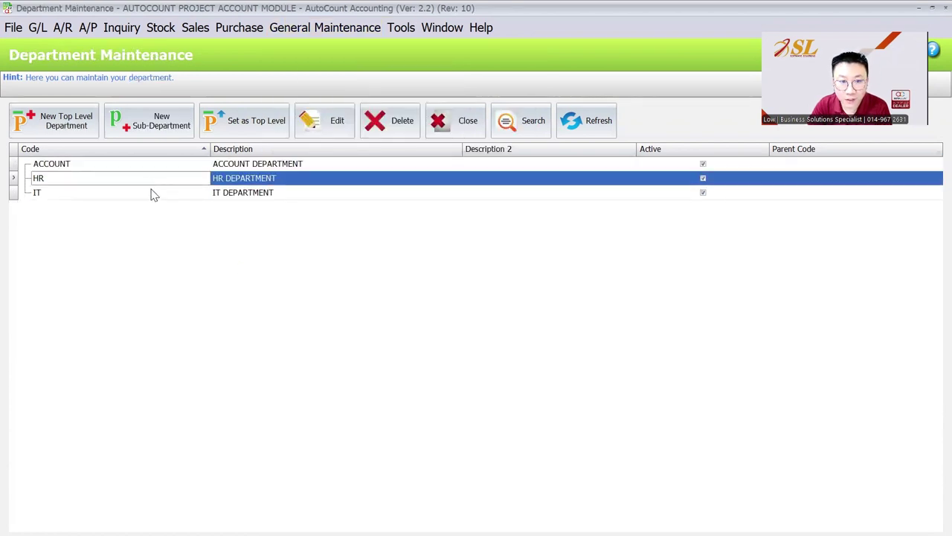
{"action": "left_click", "coordinate": [151, 194]}
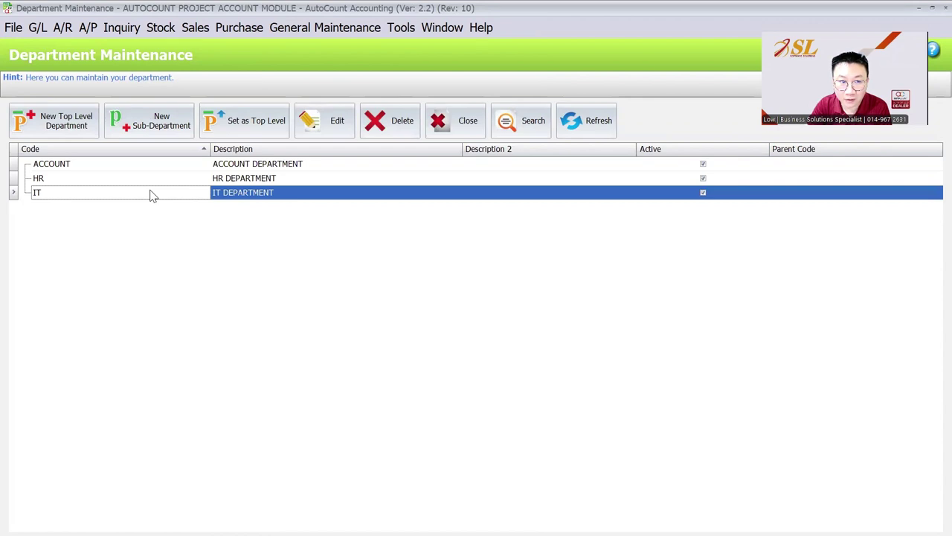
{"action": "left_click", "coordinate": [149, 168]}
{"action": "left_click", "coordinate": [149, 180]}
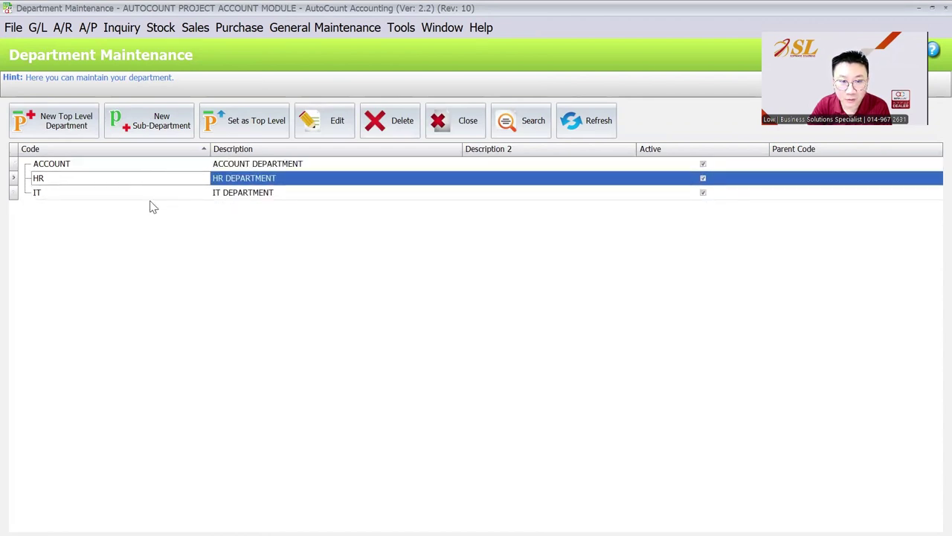
{"action": "left_click", "coordinate": [154, 194]}
{"action": "left_click", "coordinate": [160, 181]}
Start a department number change and add an entry that changes HR to SALES
{"action": "left_click", "coordinate": [362, 29]}
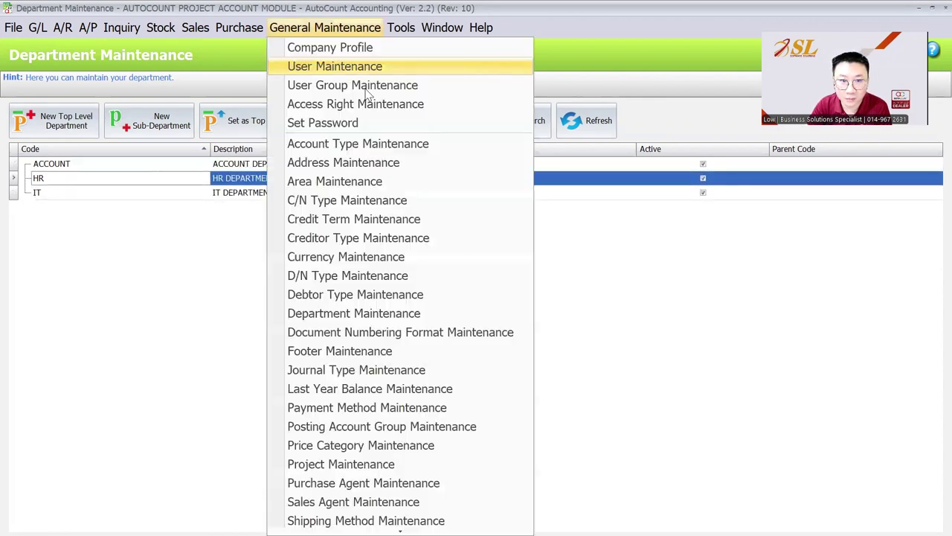
{"action": "left_click", "coordinate": [400, 28]}
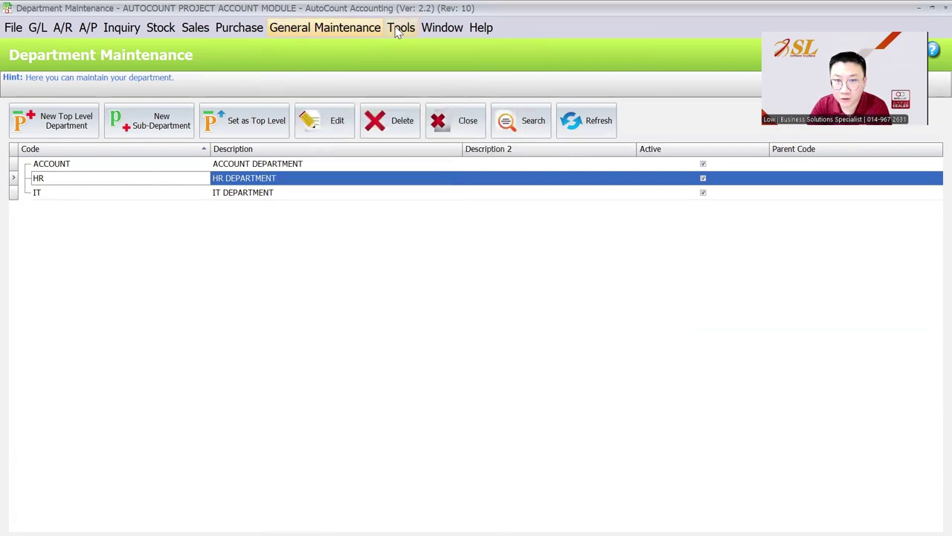
{"action": "left_click", "coordinate": [400, 27]}
{"action": "mouse_move", "coordinate": [610, 149]}
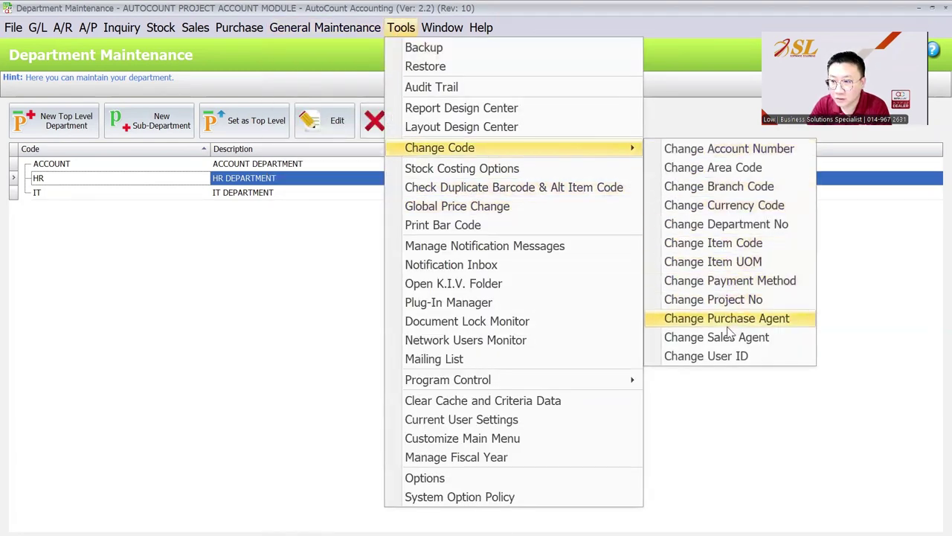
{"action": "left_click", "coordinate": [718, 224]}
{"action": "left_click", "coordinate": [334, 171]}
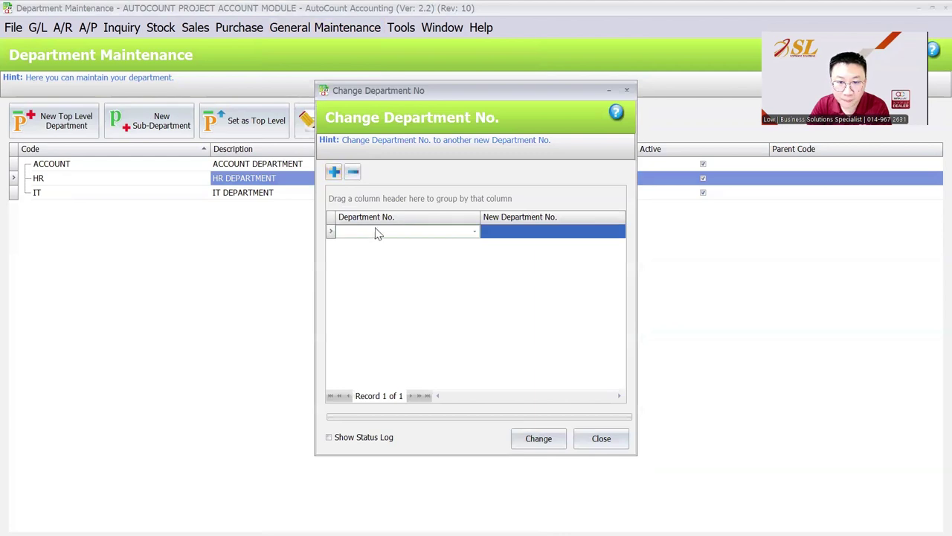
{"action": "left_click", "coordinate": [376, 232]}
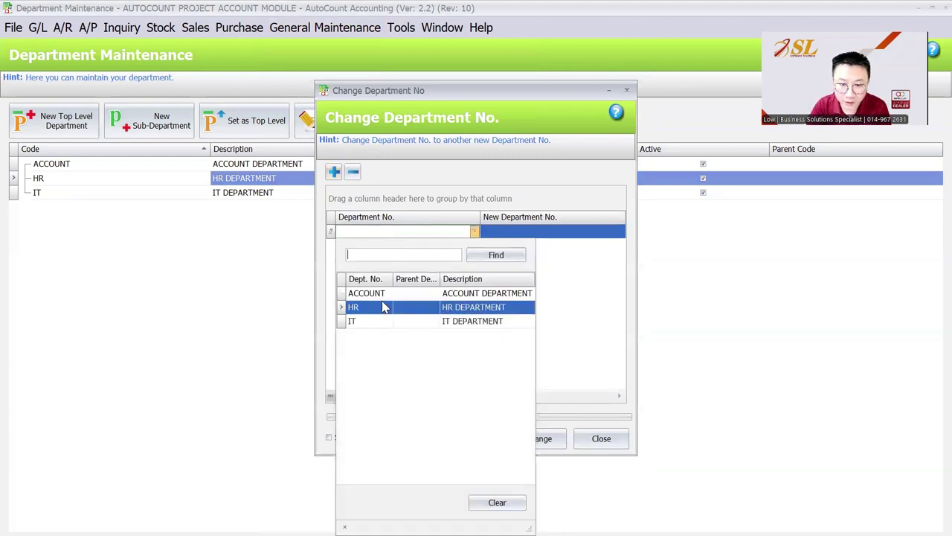
{"action": "left_click", "coordinate": [544, 231]}
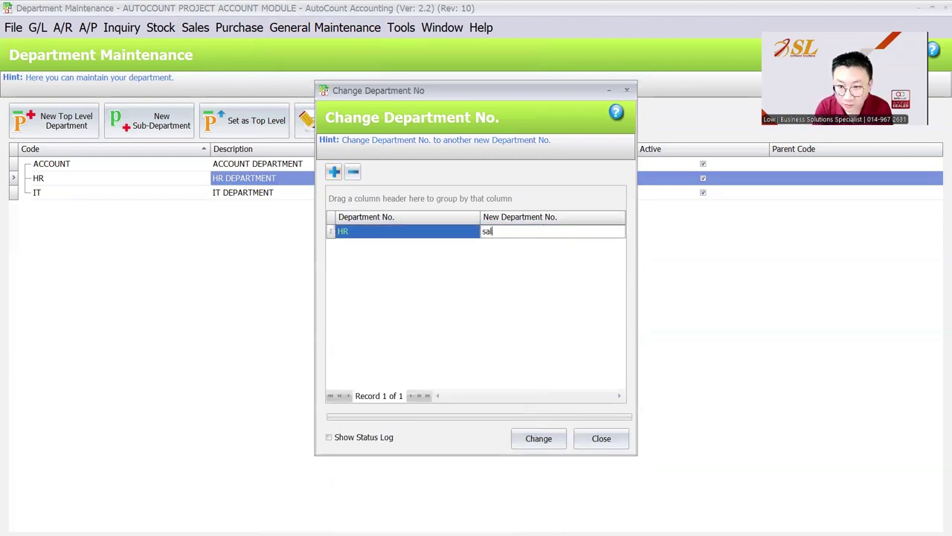
{"action": "type", "text": "SALES"}
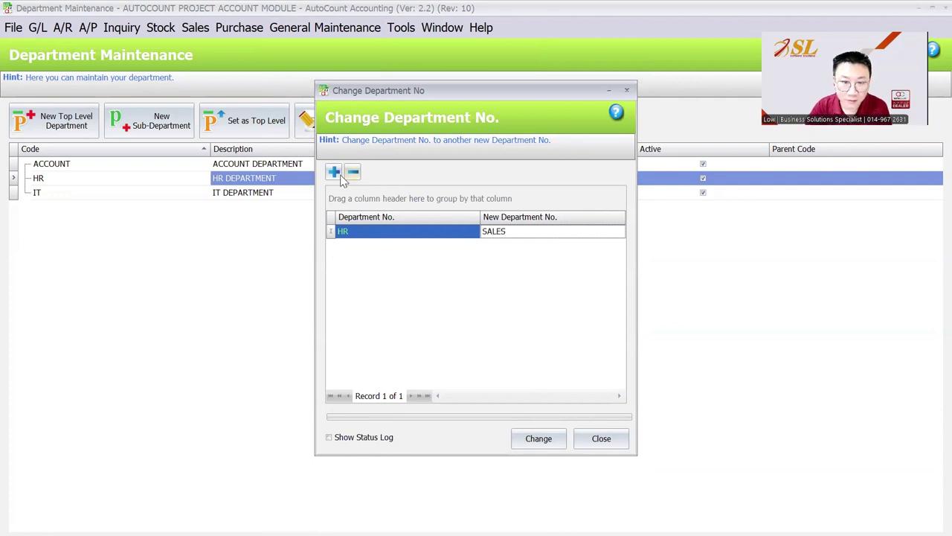
Add a second department number change entry that changes IT to PURCHASE
{"action": "left_click", "coordinate": [334, 172]}
{"action": "left_click", "coordinate": [374, 246]}
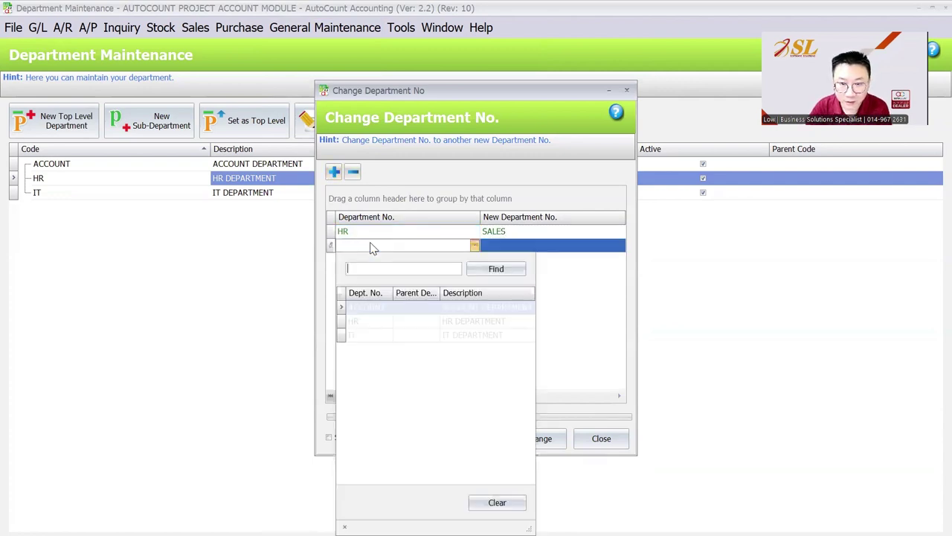
{"action": "left_click", "coordinate": [378, 342]}
{"action": "left_click", "coordinate": [503, 246]}
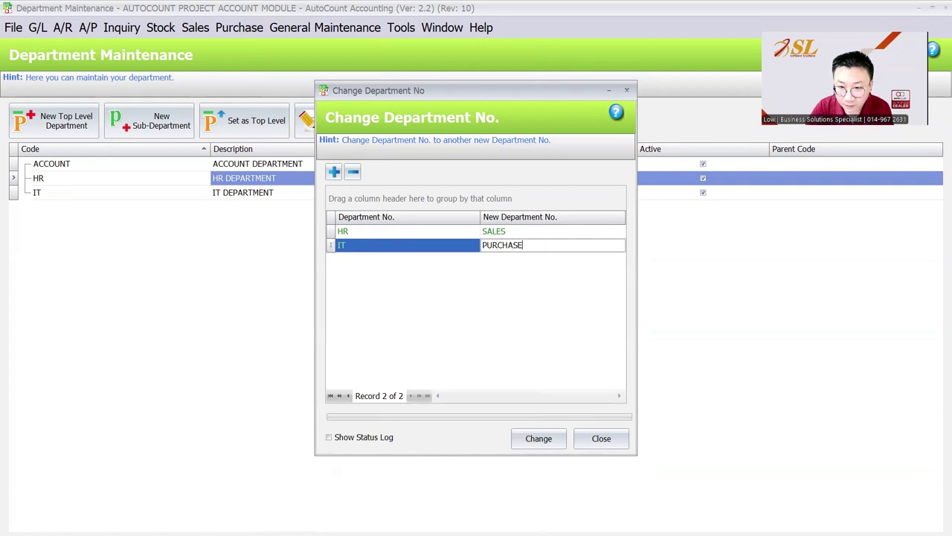
{"action": "left_click", "coordinate": [781, 380]}
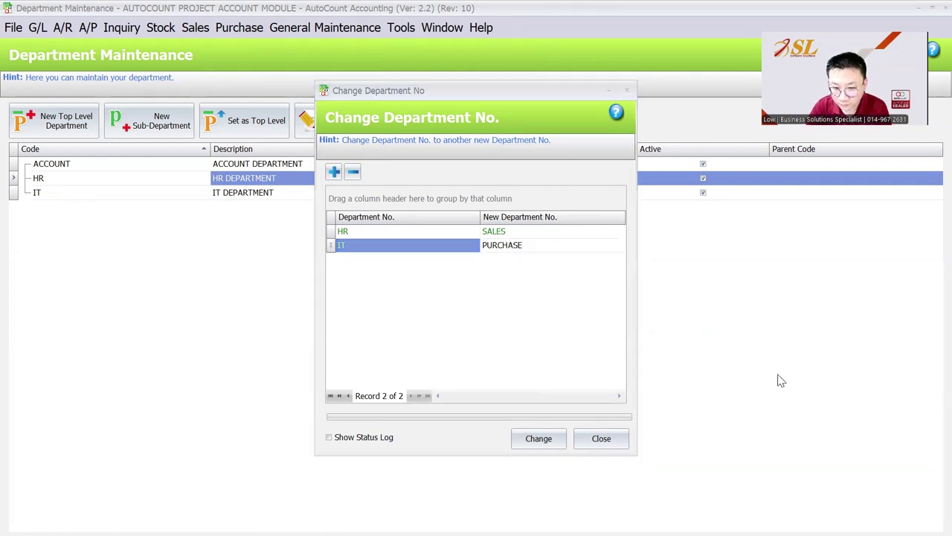
Apply the queued department number changes and refresh the department list
{"action": "left_click", "coordinate": [532, 439]}
{"action": "left_click", "coordinate": [482, 286]}
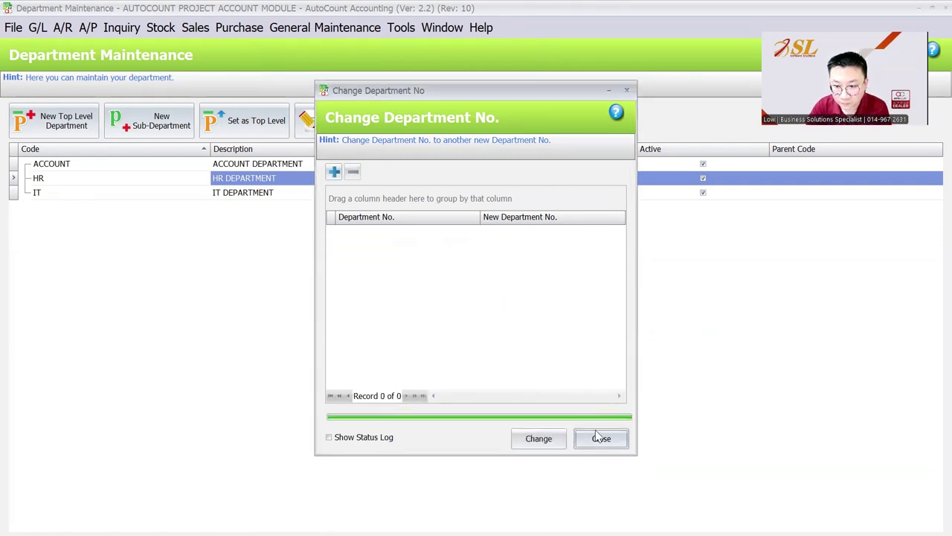
{"action": "left_click", "coordinate": [601, 438]}
{"action": "left_click", "coordinate": [588, 123]}
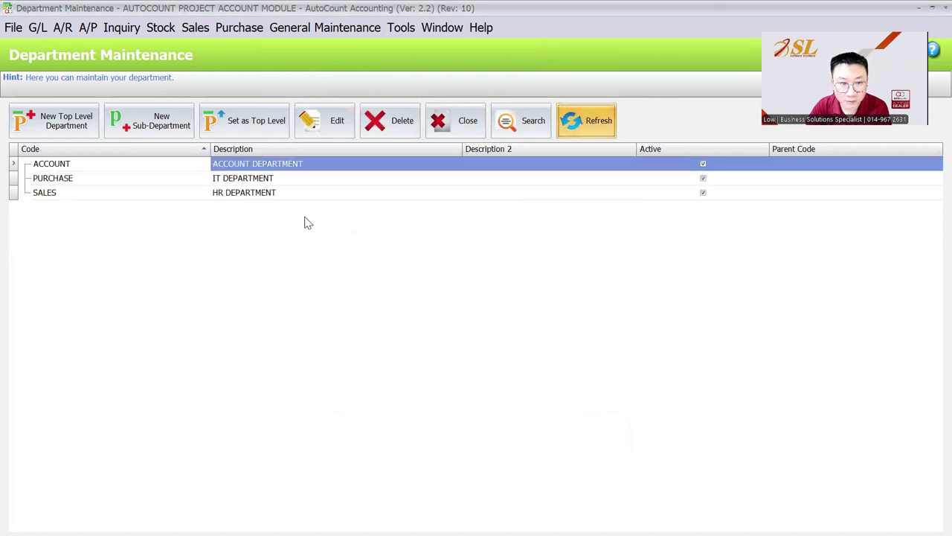
Change the description of the SALES department to SALES DEPARTMENT and save it
{"action": "left_click", "coordinate": [126, 193]}
{"action": "left_click", "coordinate": [325, 122]}
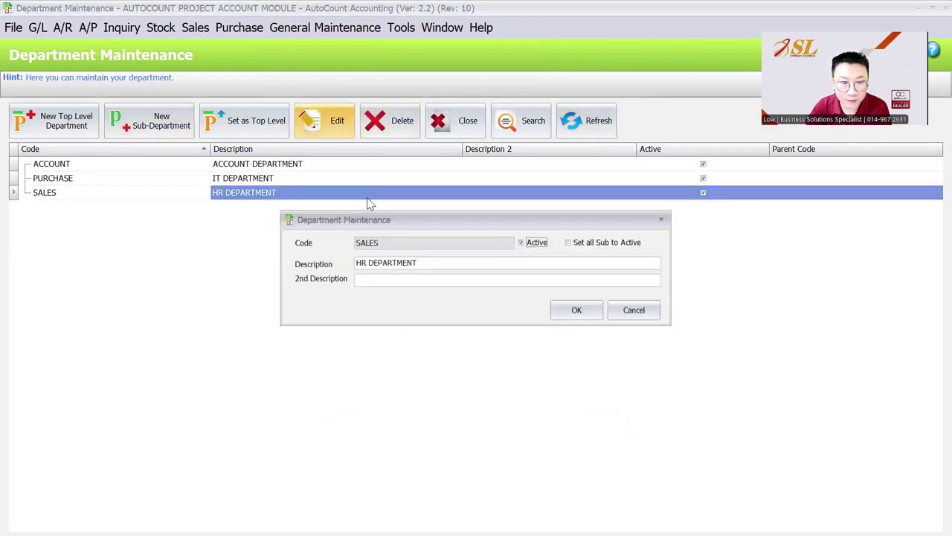
{"action": "triple_click", "coordinate": [405, 267]}
{"action": "type", "text": "SALES"}
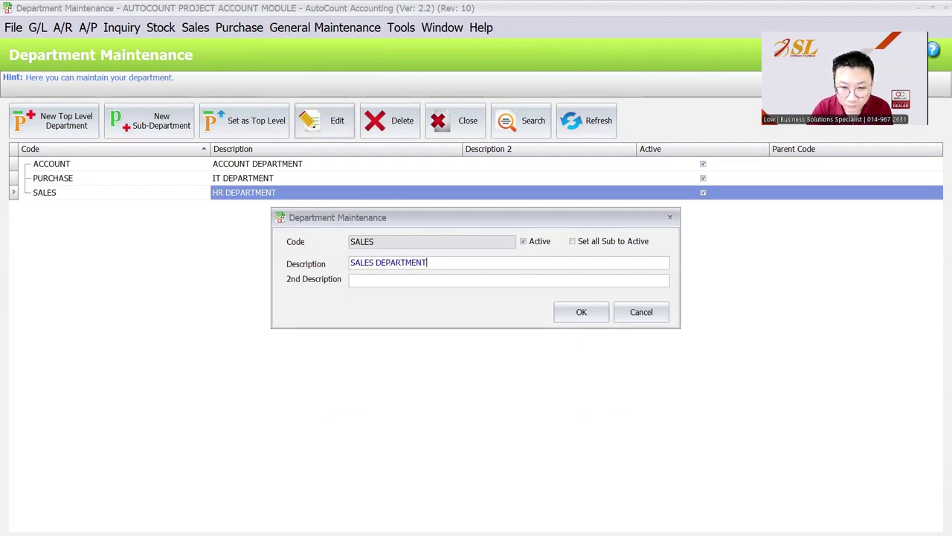
{"action": "left_click", "coordinate": [581, 312]}
Change the description of the PURCHASE department to PURCHASE DEPARTMENT, save it and check the department list
{"action": "left_click", "coordinate": [312, 179]}
{"action": "left_click", "coordinate": [325, 122]}
{"action": "double_click", "coordinate": [355, 262]}
{"action": "type", "text": "PURCHASE"}
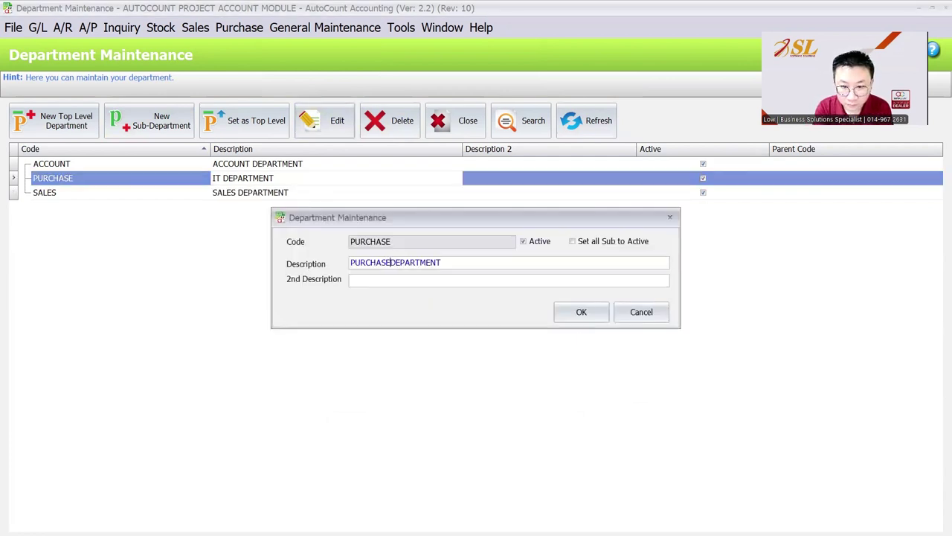
{"action": "left_click", "coordinate": [584, 313]}
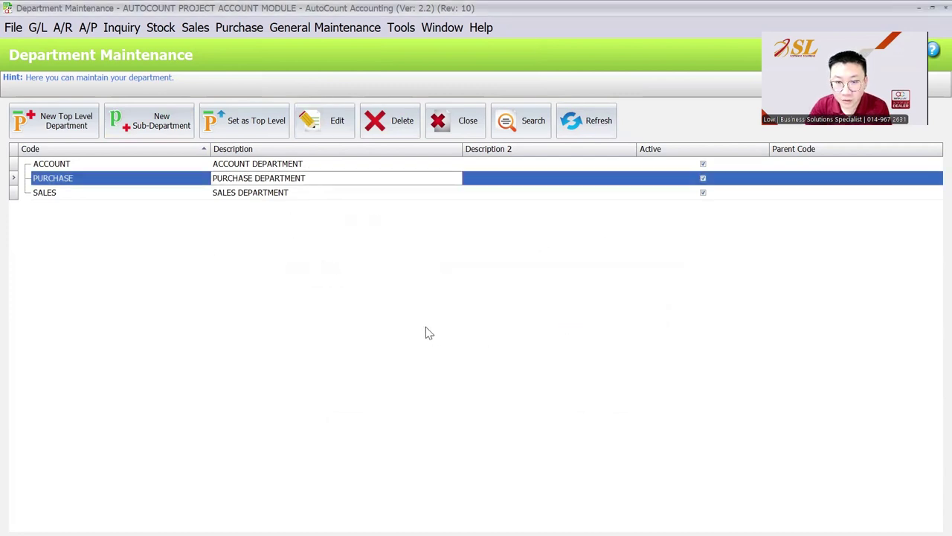
{"action": "left_click", "coordinate": [312, 167]}
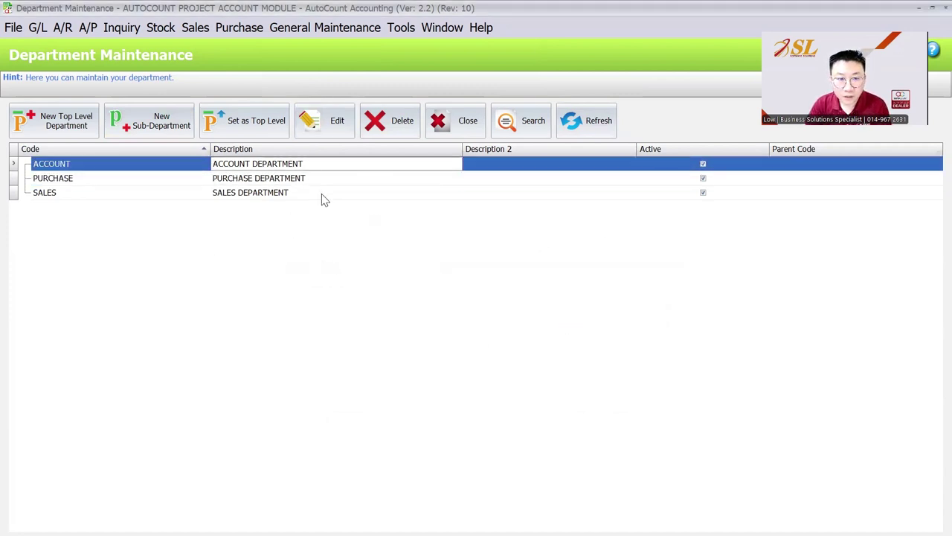
{"action": "left_click", "coordinate": [332, 195]}
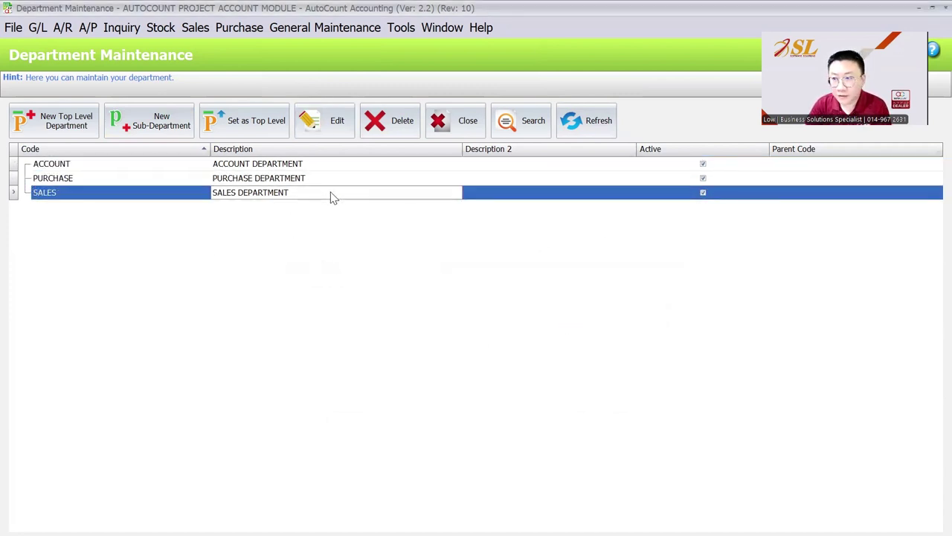
Create a new purchase invoice with A SUPPLIER as the creditor
{"action": "left_click", "coordinate": [240, 30]}
{"action": "left_click", "coordinate": [272, 126]}
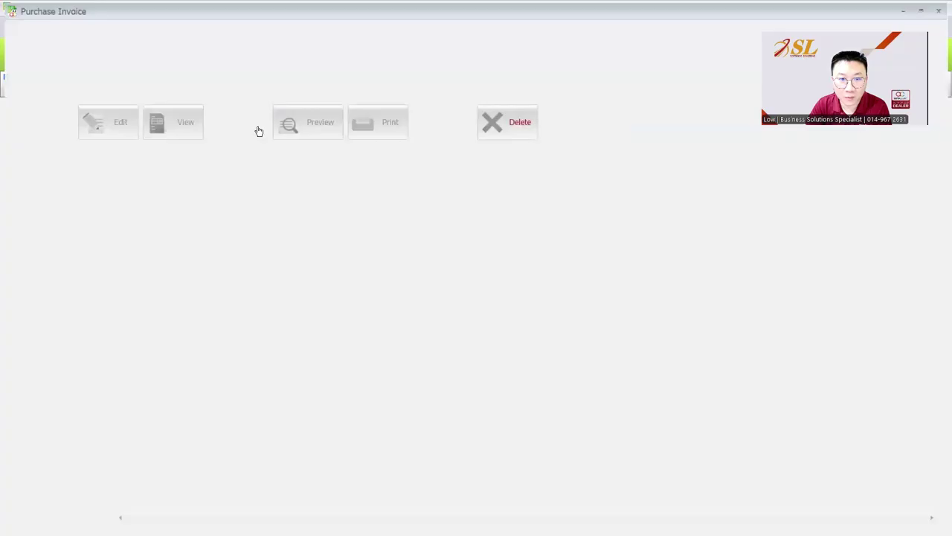
{"action": "left_click", "coordinate": [22, 122]}
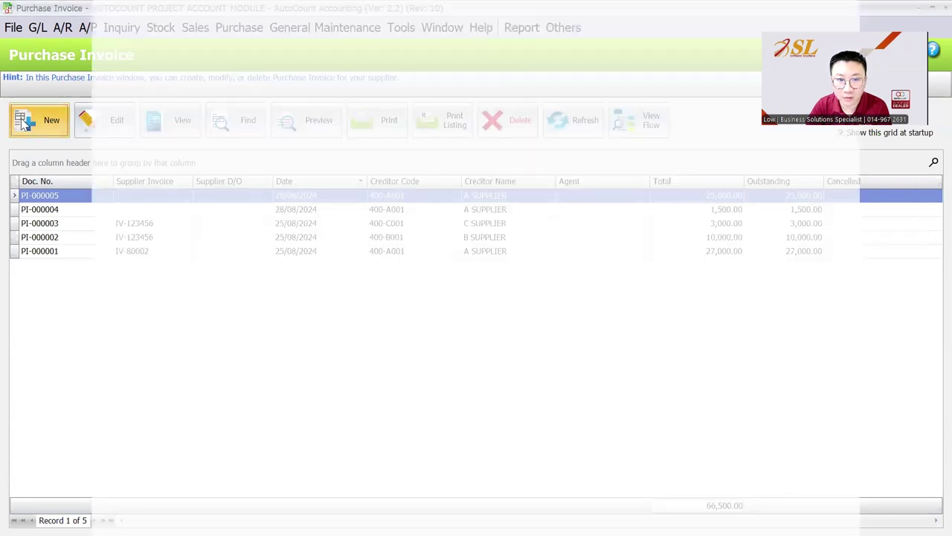
{"action": "left_click", "coordinate": [122, 119]}
{"action": "left_click", "coordinate": [151, 184]}
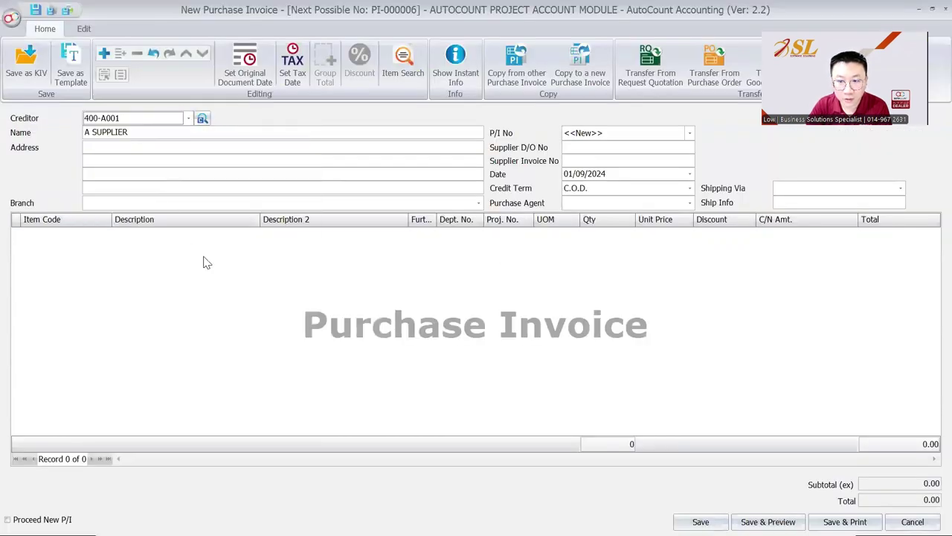
Add an ITEM A line to the purchase invoice and assign it to the ACCOUNT department
{"action": "right_click", "coordinate": [205, 261]}
{"action": "left_click", "coordinate": [238, 270]}
{"action": "double_click", "coordinate": [90, 296]}
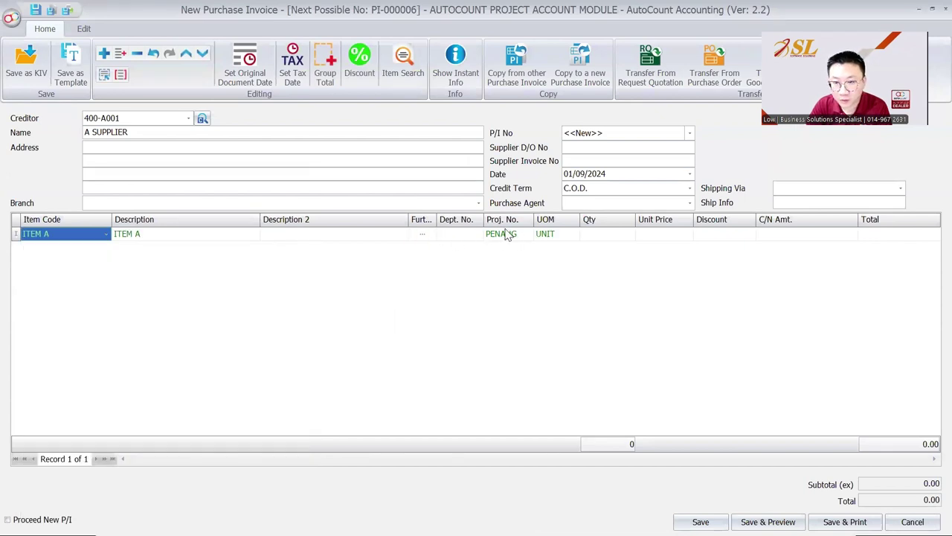
{"action": "left_click", "coordinate": [470, 237]}
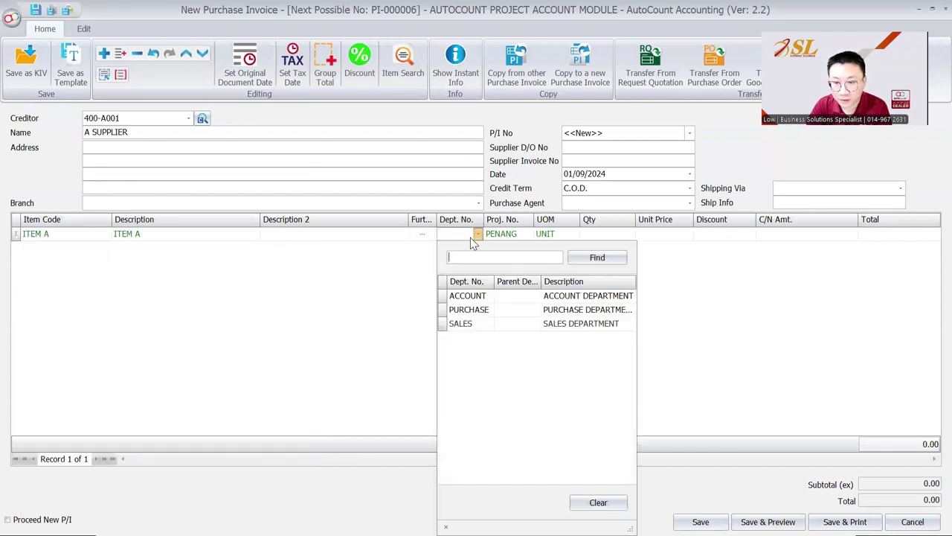
{"action": "left_click", "coordinate": [476, 296]}
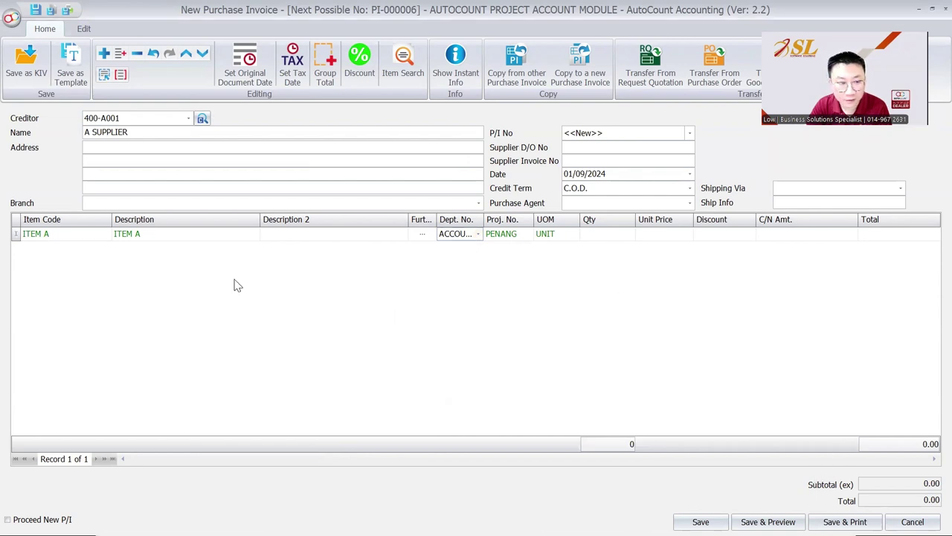
Add an ITEM B line to the purchase invoice and save the invoice without a supplier invoice number
{"action": "left_click", "coordinate": [65, 253]}
{"action": "left_click", "coordinate": [98, 248]}
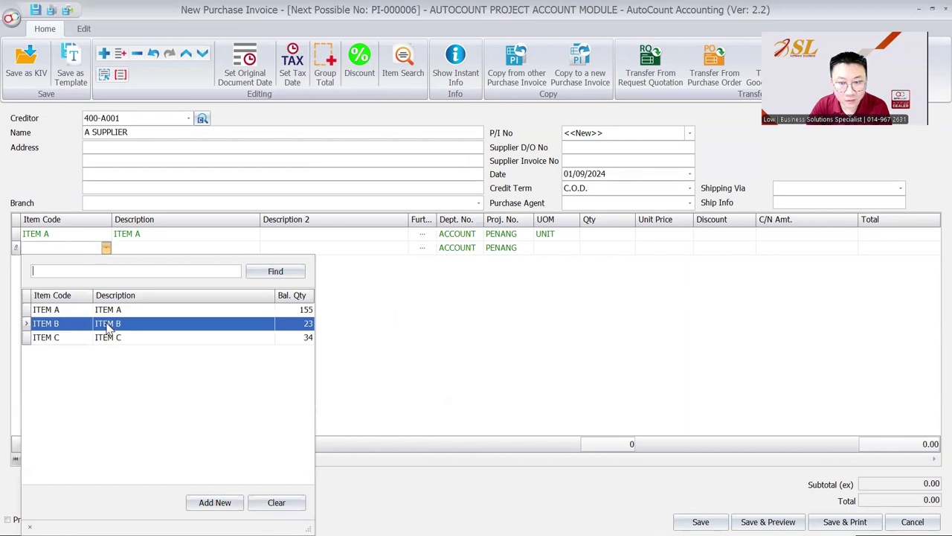
{"action": "left_click", "coordinate": [111, 323]}
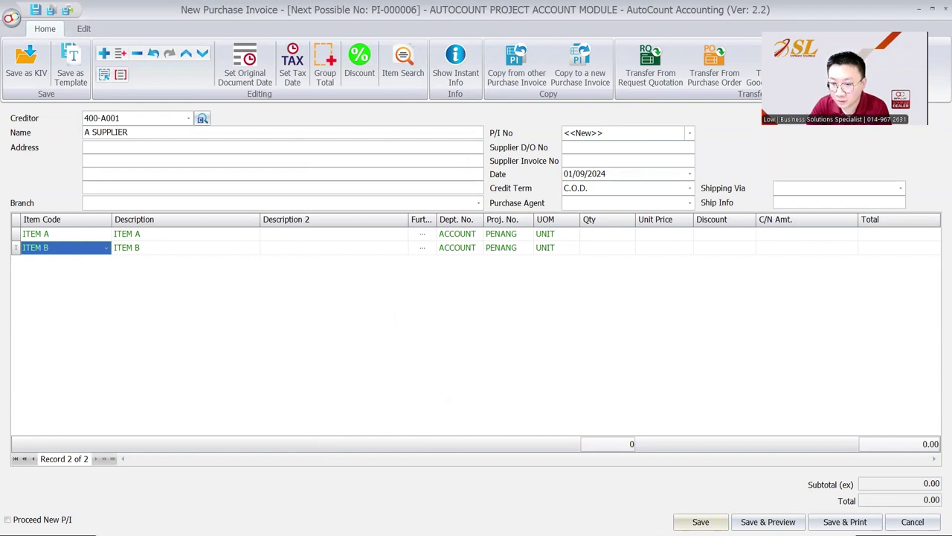
{"action": "left_click", "coordinate": [701, 522]}
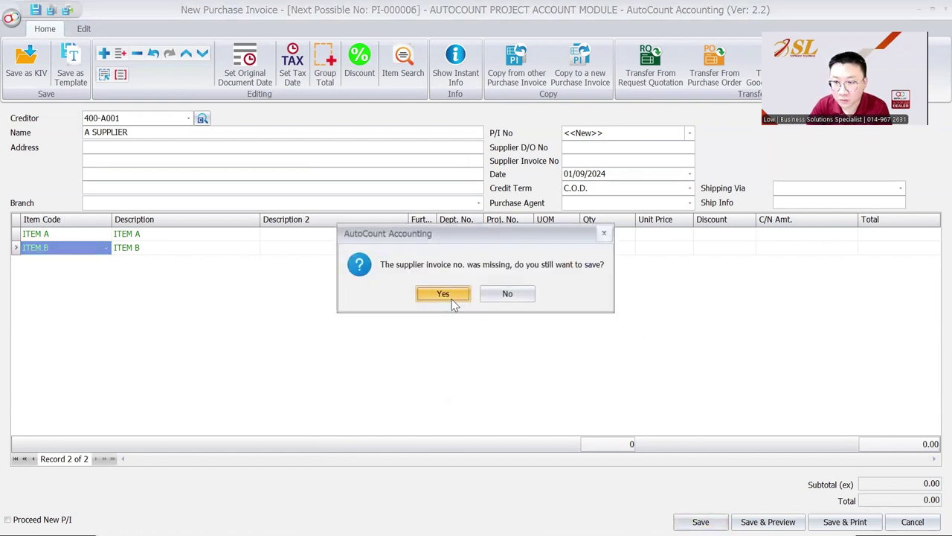
{"action": "left_click", "coordinate": [445, 295]}
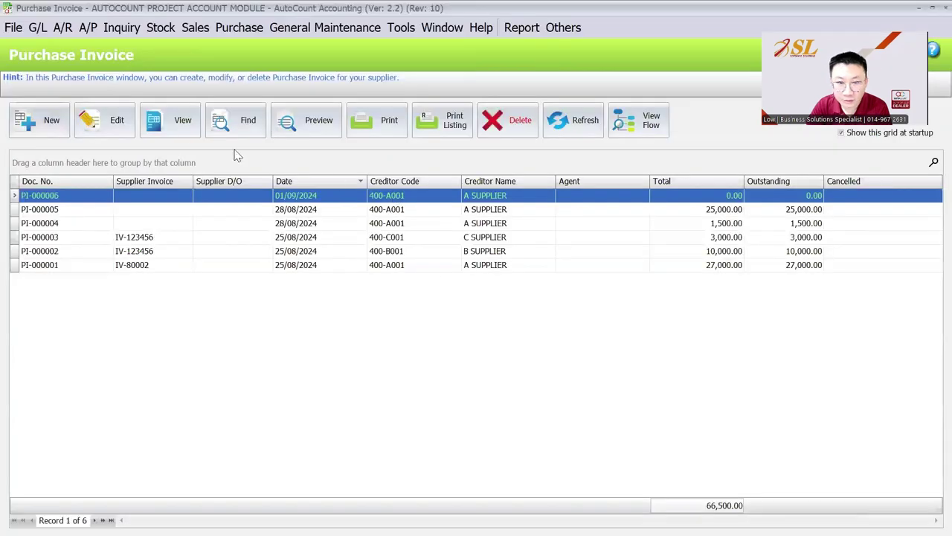
Reopen the new A SUPPLIER purchase invoice for editing and set ITEM A to quantity 1 at a unit price of 2,550
{"action": "left_click", "coordinate": [119, 120]}
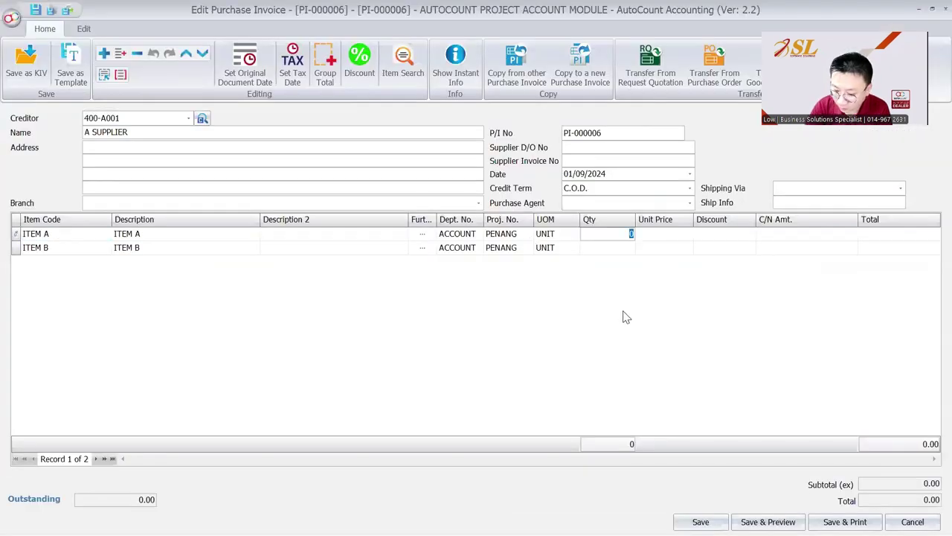
{"action": "type", "text": "1"}
{"action": "key", "text": "Tab"}
{"action": "type", "text": "25"}
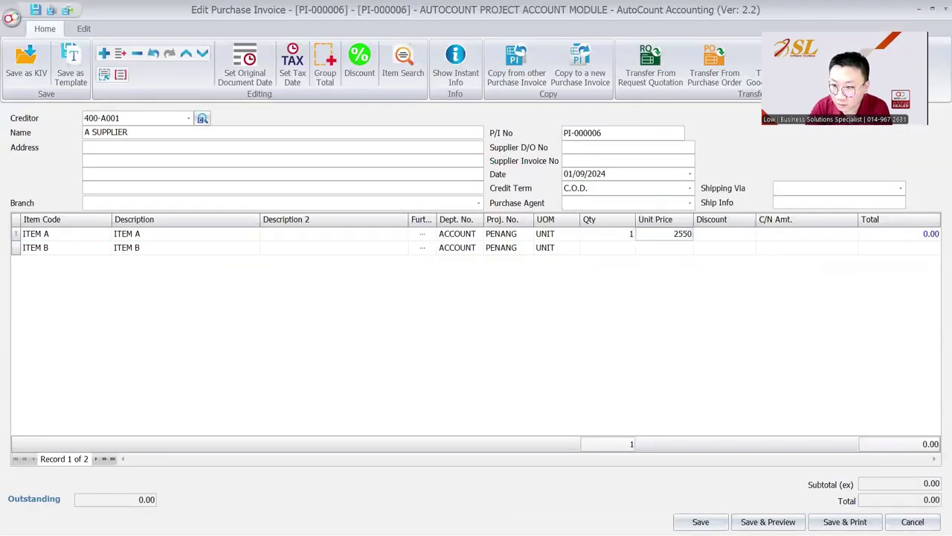
{"action": "key", "text": "Tab"}
Set ITEM B to quantity 5 at a unit price of 350 and save the invoice without supplier document numbers
{"action": "key", "text": "Down"}
{"action": "key", "text": "shift+Tab"}
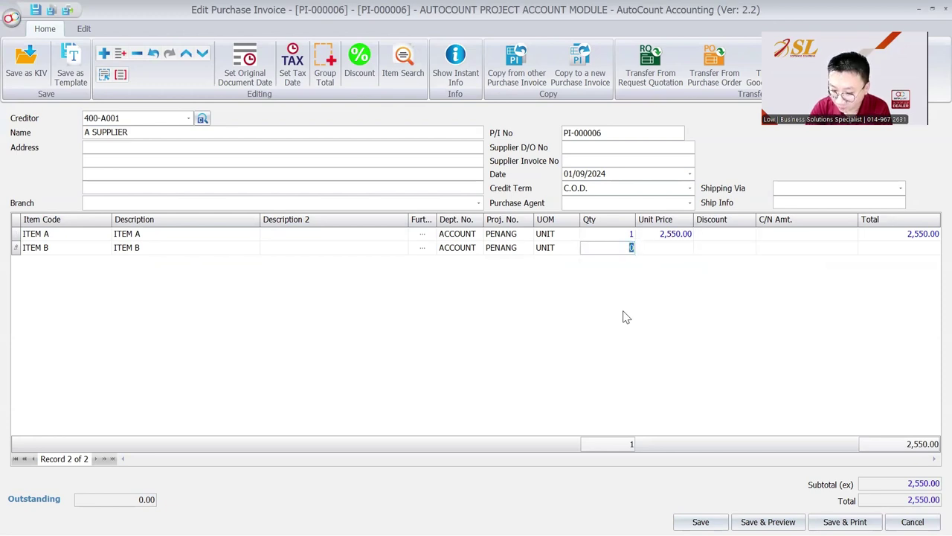
{"action": "type", "text": "5"}
{"action": "key", "text": "Tab"}
{"action": "type", "text": "350"}
{"action": "key", "text": "Tab"}
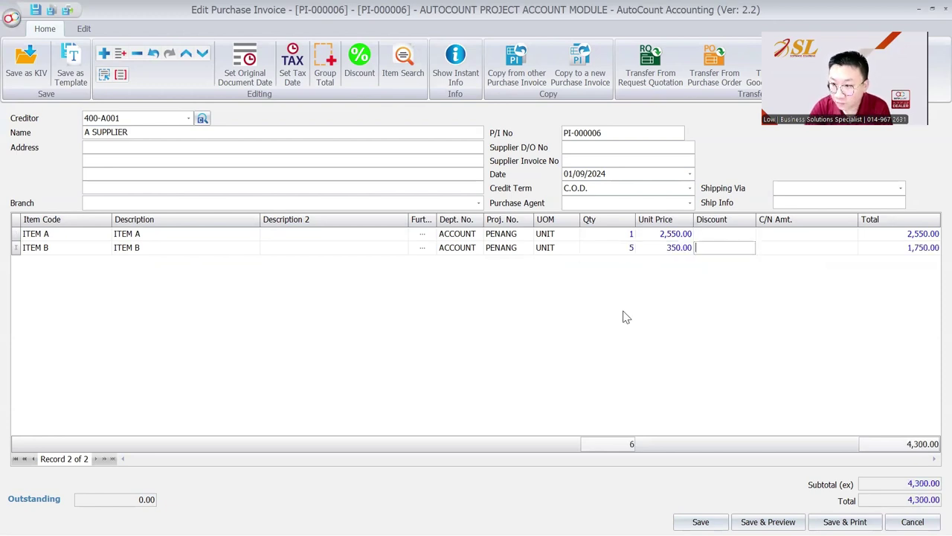
{"action": "left_click", "coordinate": [696, 520]}
{"action": "left_click", "coordinate": [440, 294]}
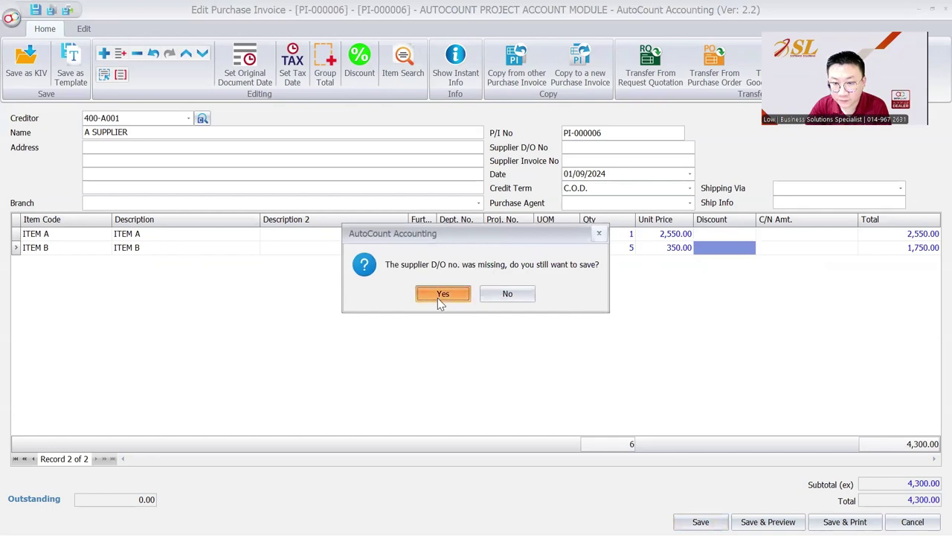
{"action": "left_click", "coordinate": [443, 294]}
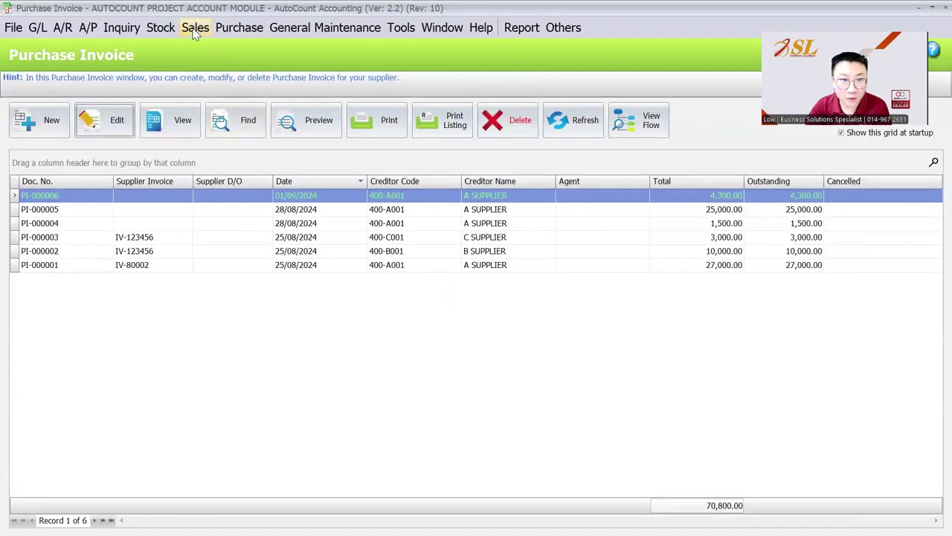
Create a new payment voucher in the cash book with CASH as the payment method
{"action": "left_click", "coordinate": [195, 28]}
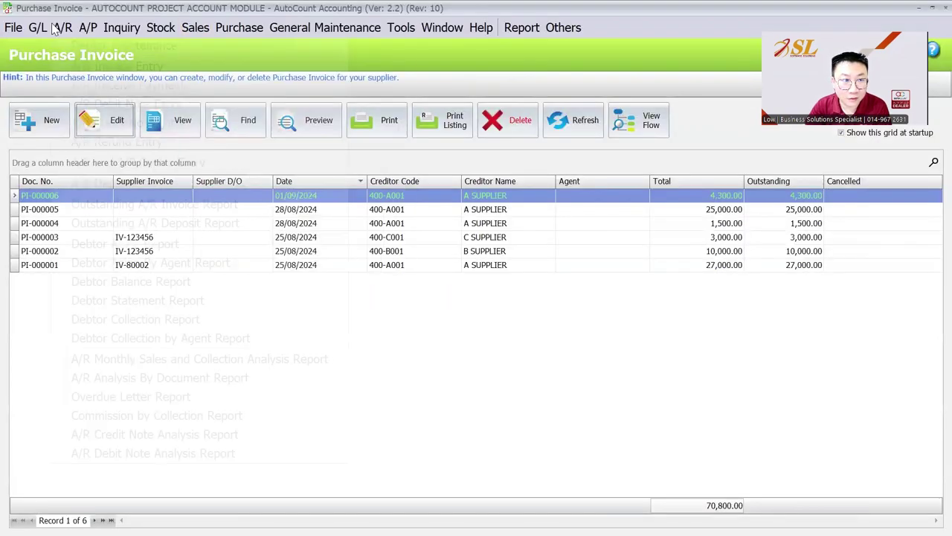
{"action": "mouse_move", "coordinate": [58, 29]}
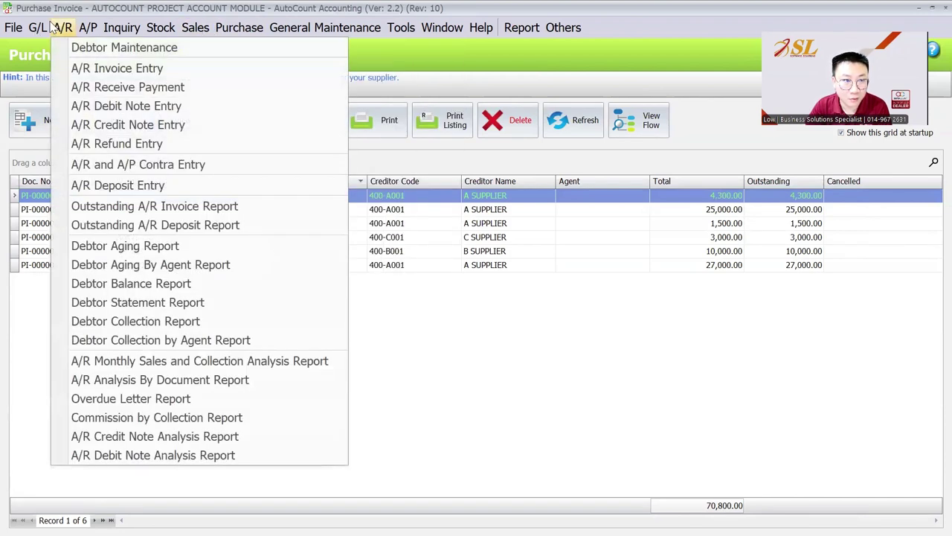
{"action": "left_click", "coordinate": [57, 72]}
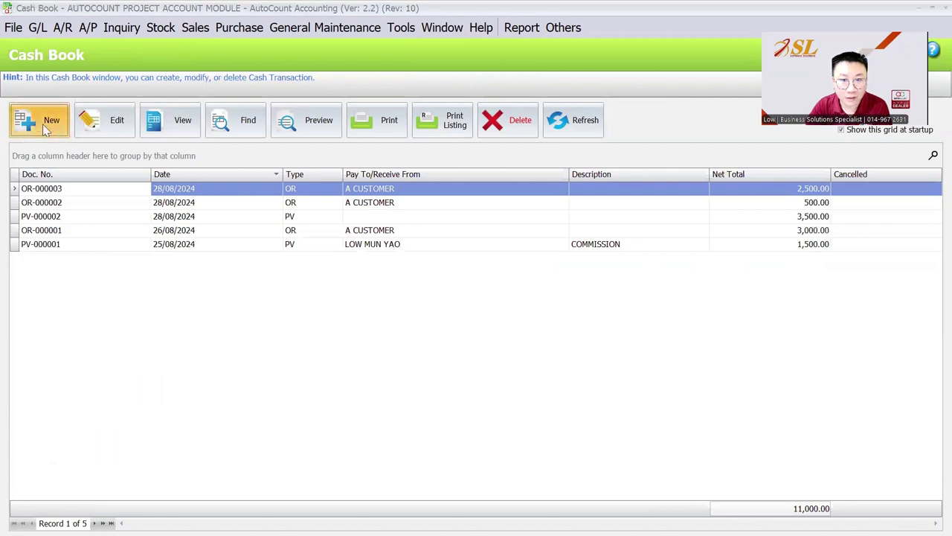
{"action": "left_click", "coordinate": [39, 120]}
{"action": "left_click", "coordinate": [504, 195]}
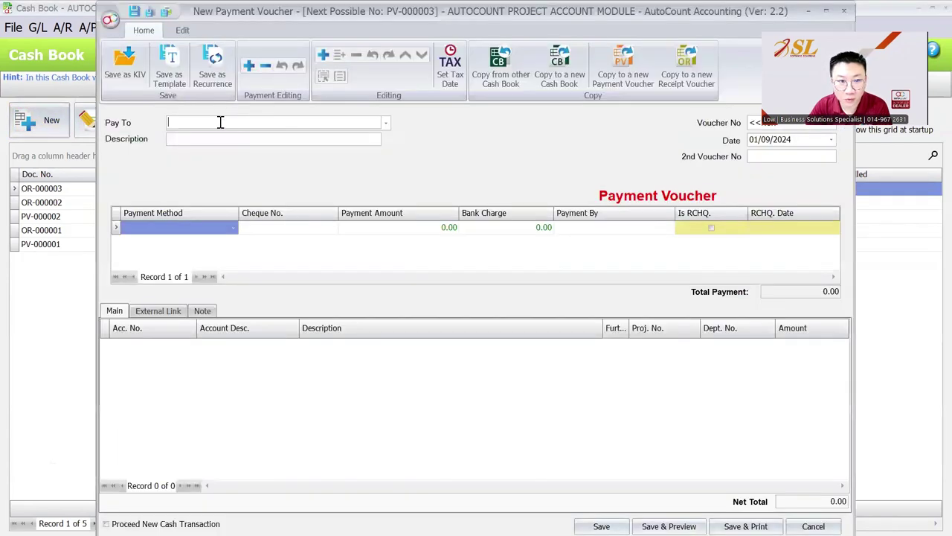
{"action": "left_click", "coordinate": [198, 229]}
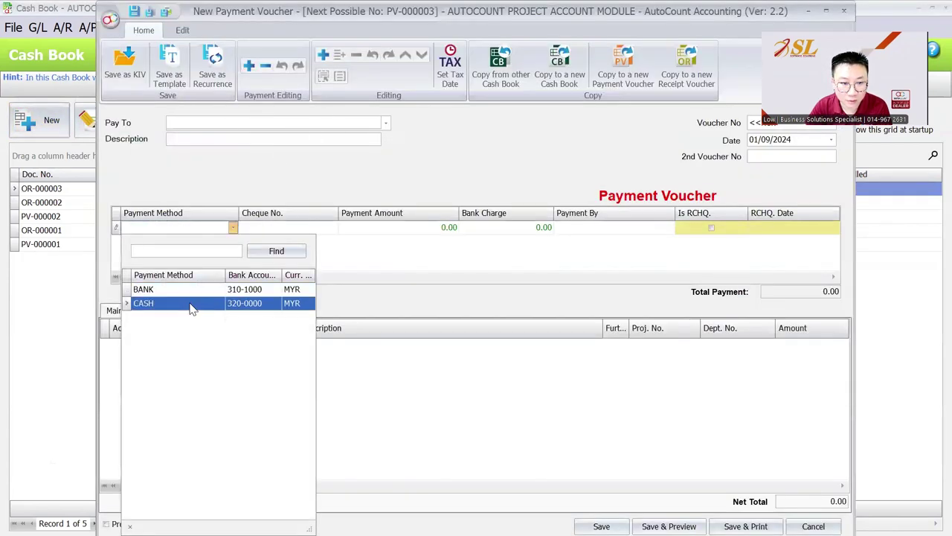
{"action": "left_click", "coordinate": [191, 306]}
Add a detail line to the payment voucher for the SALARIES account, 904-0000
{"action": "right_click", "coordinate": [116, 383]}
{"action": "left_click", "coordinate": [141, 205]}
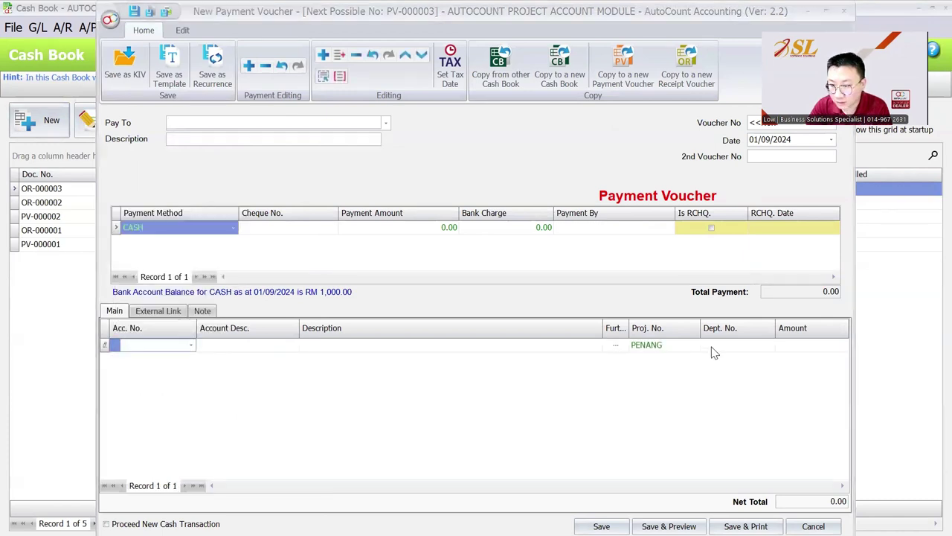
{"action": "left_click", "coordinate": [156, 346]}
{"action": "type", "text": "SALA"}
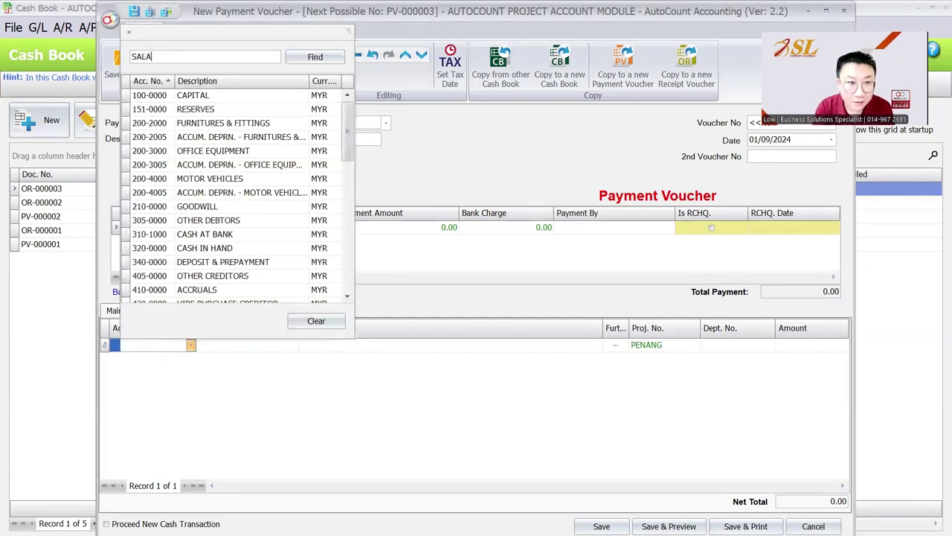
{"action": "left_click", "coordinate": [230, 107]}
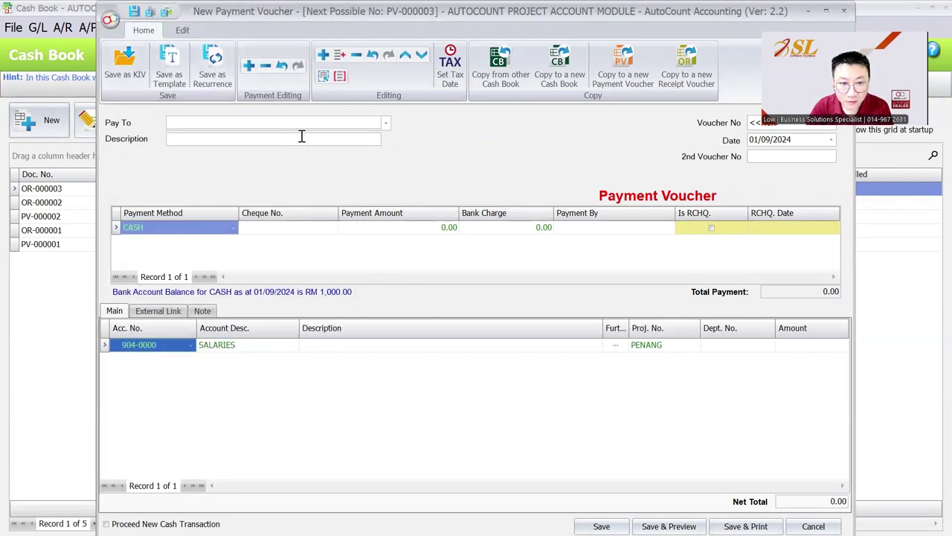
Assign the SALARIES line to the ACCOUNT department and IPOH project, set its amount to 5,000 and save the voucher
{"action": "left_click", "coordinate": [723, 350]}
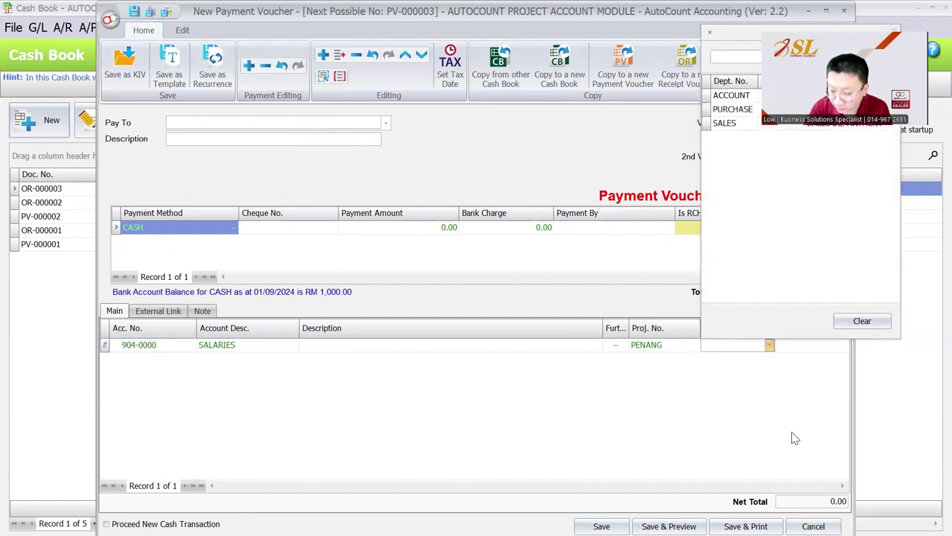
{"action": "left_click", "coordinate": [754, 96]}
{"action": "left_click", "coordinate": [805, 346]}
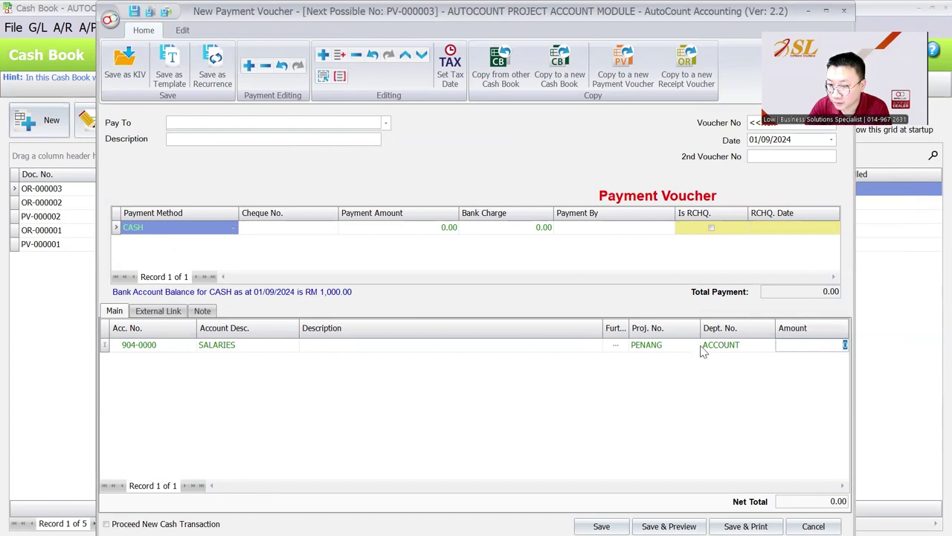
{"action": "left_click", "coordinate": [658, 346]}
{"action": "left_click", "coordinate": [660, 95]}
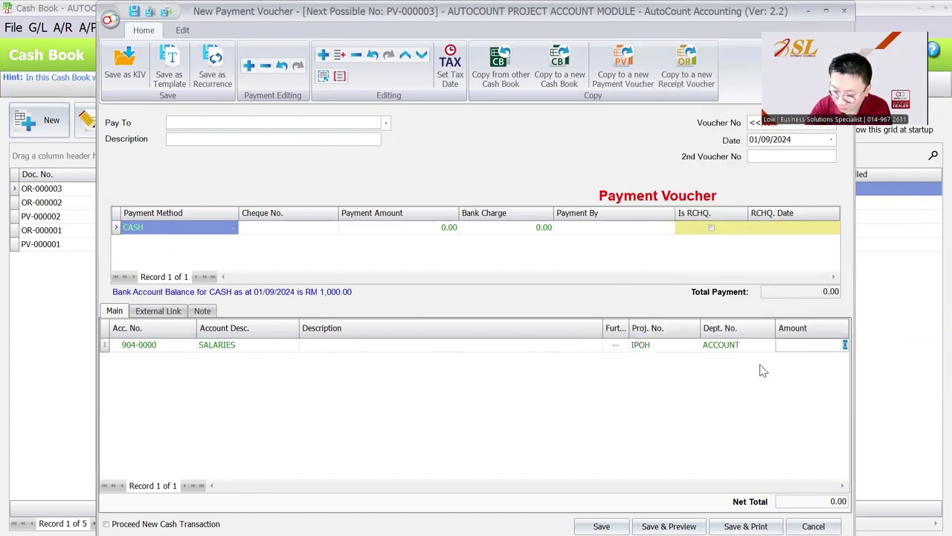
{"action": "type", "text": "5,000"}
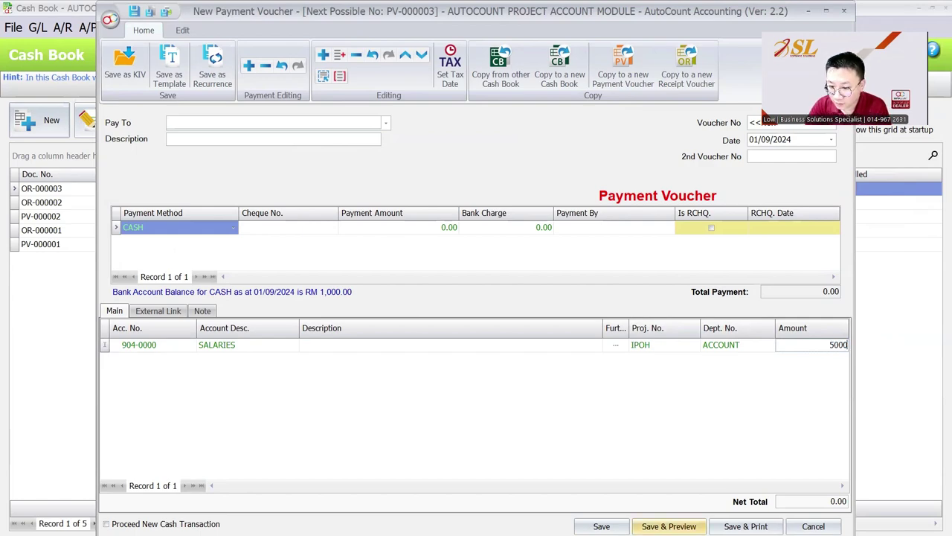
{"action": "key", "text": "ctrl+s"}
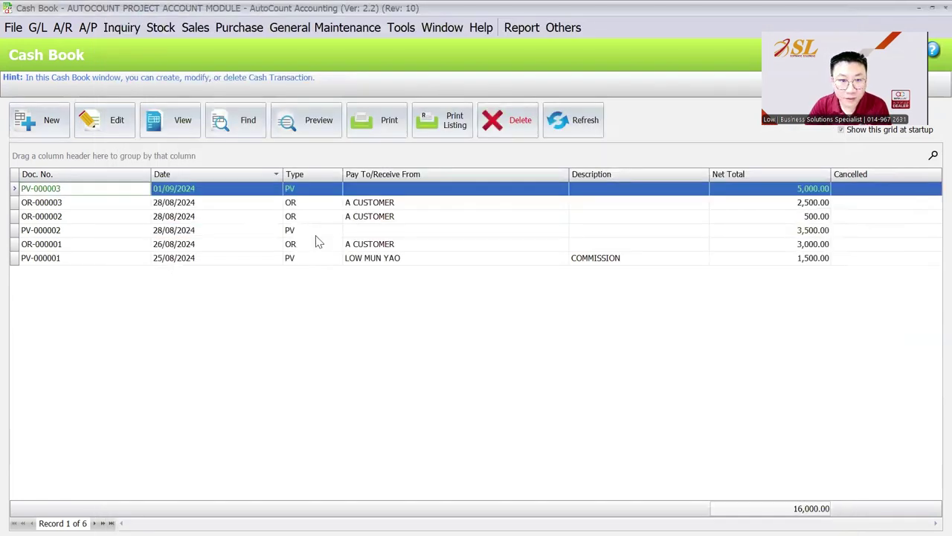
Open the Profit and Loss Statement report and filter it by multi-select to the IPOH project
{"action": "left_click", "coordinate": [37, 28]}
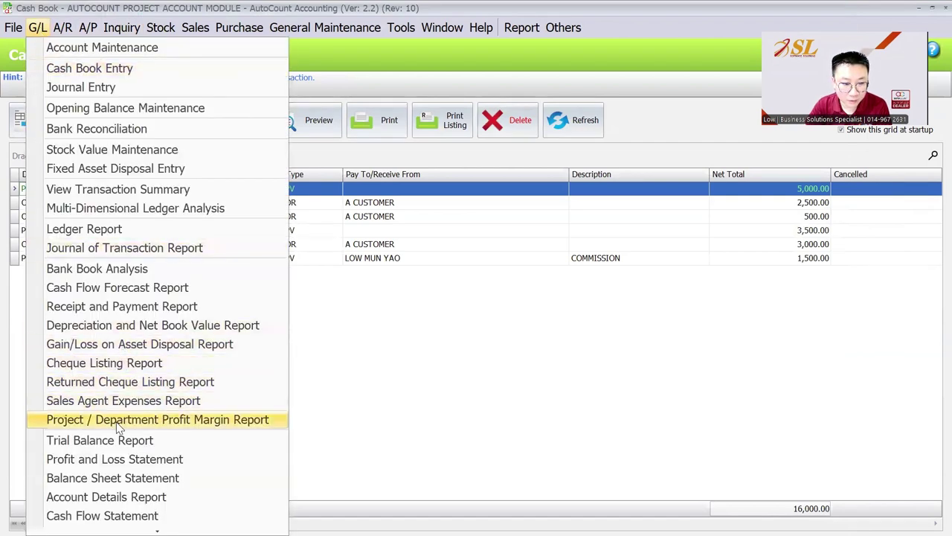
{"action": "left_click", "coordinate": [123, 461]}
{"action": "left_click", "coordinate": [101, 124]}
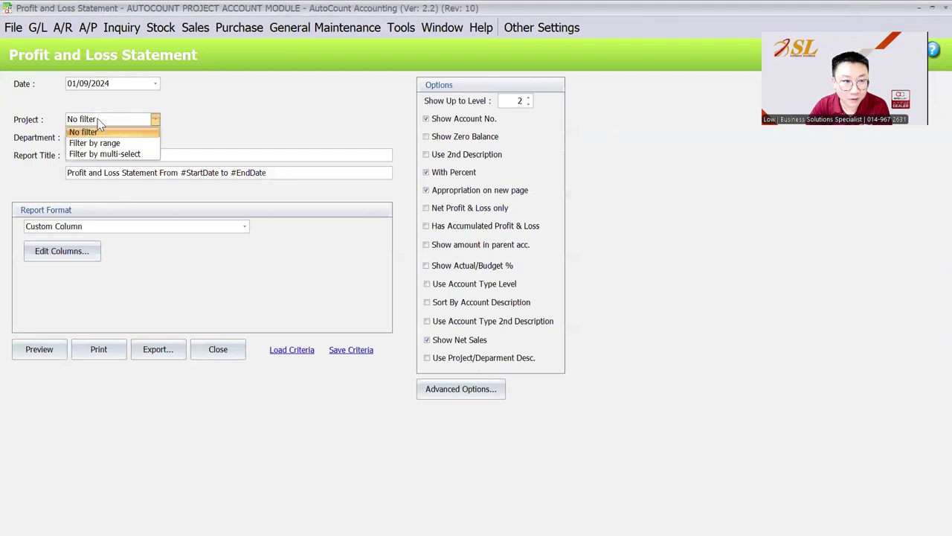
{"action": "left_click", "coordinate": [109, 157]}
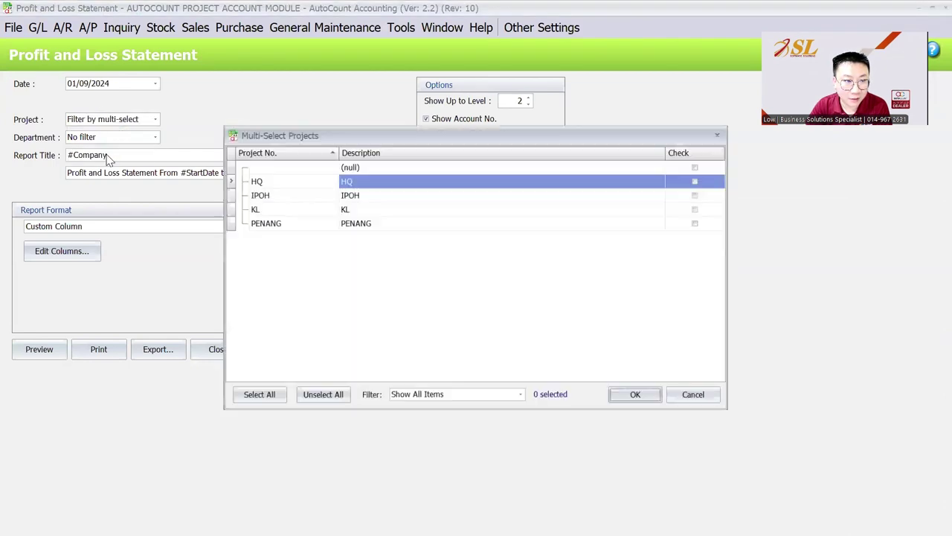
{"action": "left_click", "coordinate": [700, 193]}
{"action": "left_click", "coordinate": [638, 397]}
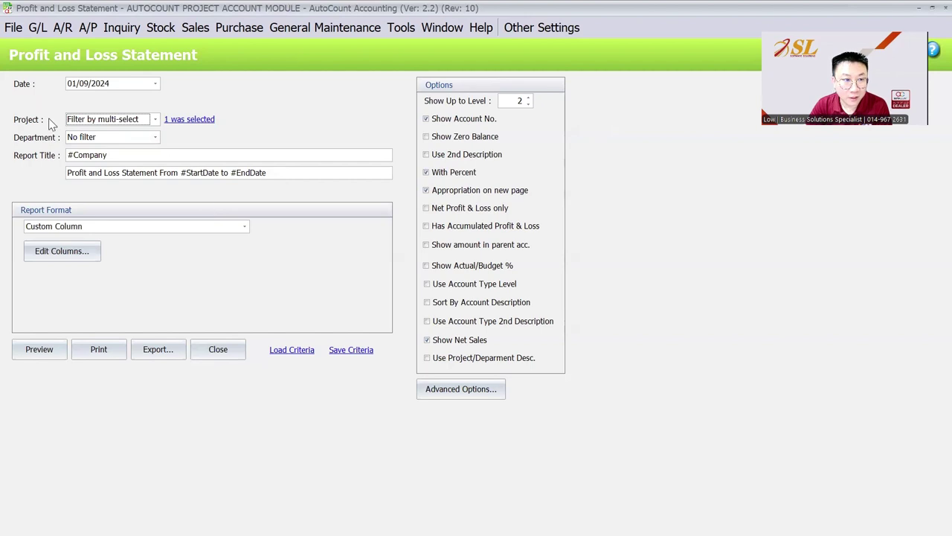
Set the report format to Departments Comparison - YTD and include the ACCOUNT, PURCHASE and SALES departments
{"action": "left_click", "coordinate": [70, 226]}
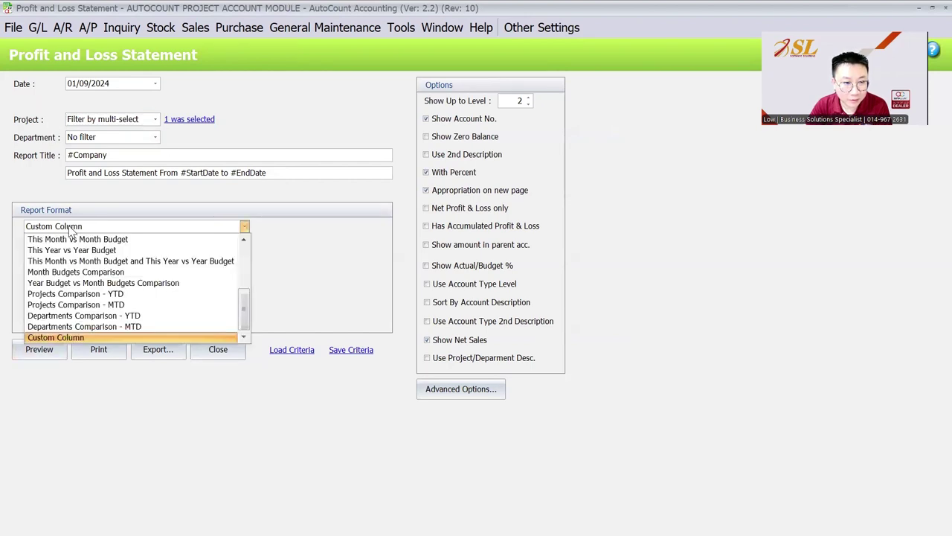
{"action": "left_click", "coordinate": [99, 320]}
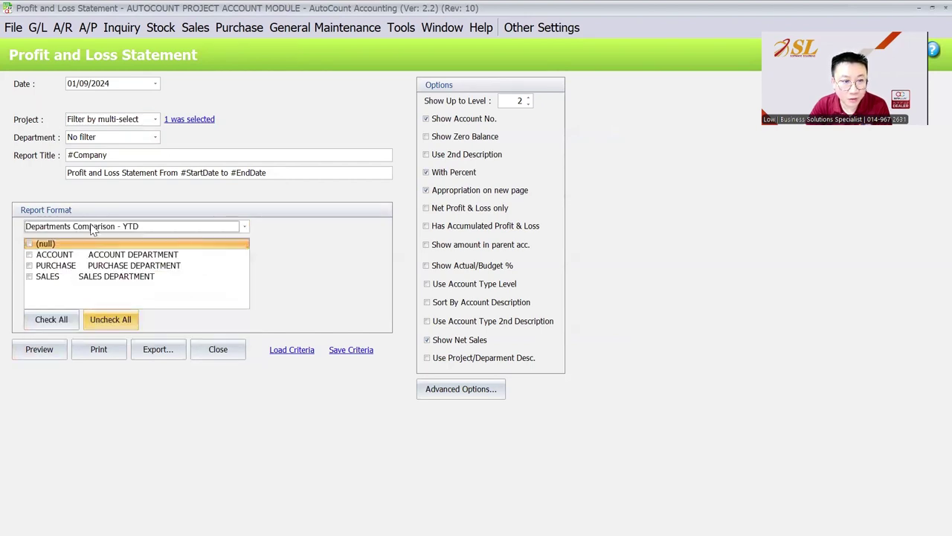
{"action": "left_click", "coordinate": [30, 257]}
{"action": "left_click", "coordinate": [29, 255]}
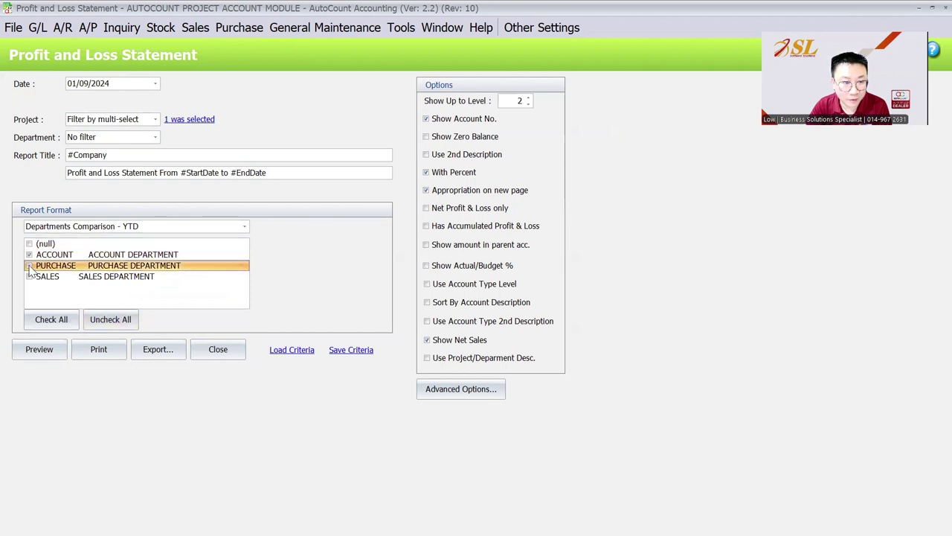
{"action": "left_click", "coordinate": [31, 277]}
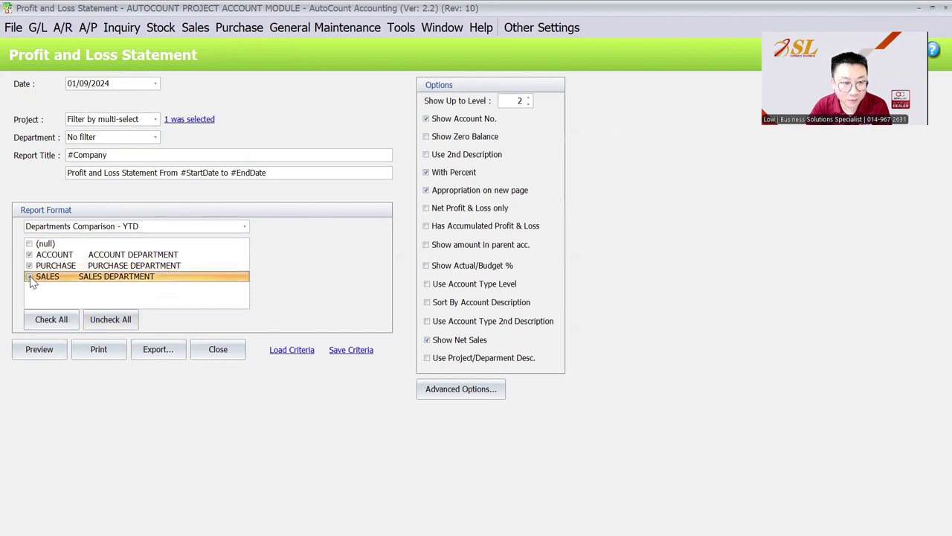
Set the report date to 30/09/2024 and preview the Profit and Loss Statement to review the department columns
{"action": "left_click", "coordinate": [72, 84]}
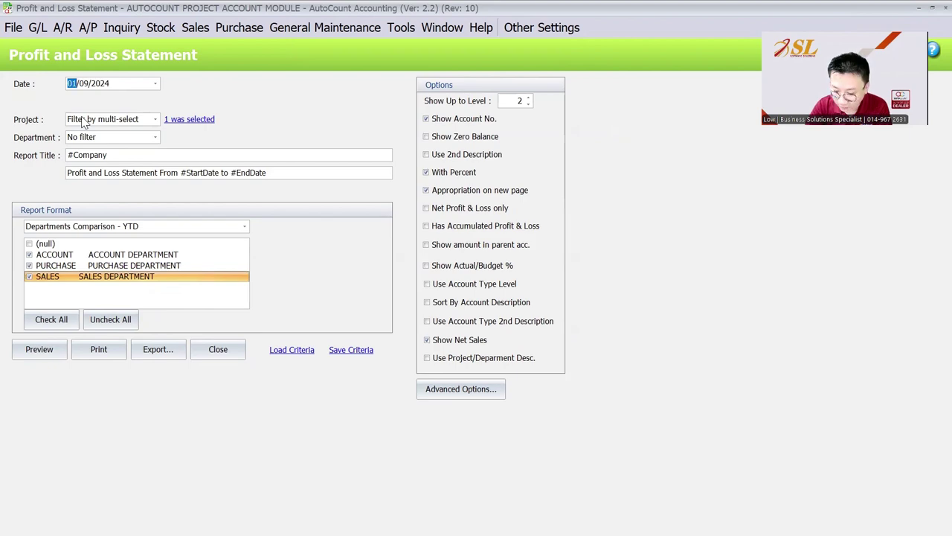
{"action": "type", "text": "30"}
{"action": "left_click", "coordinate": [30, 349]}
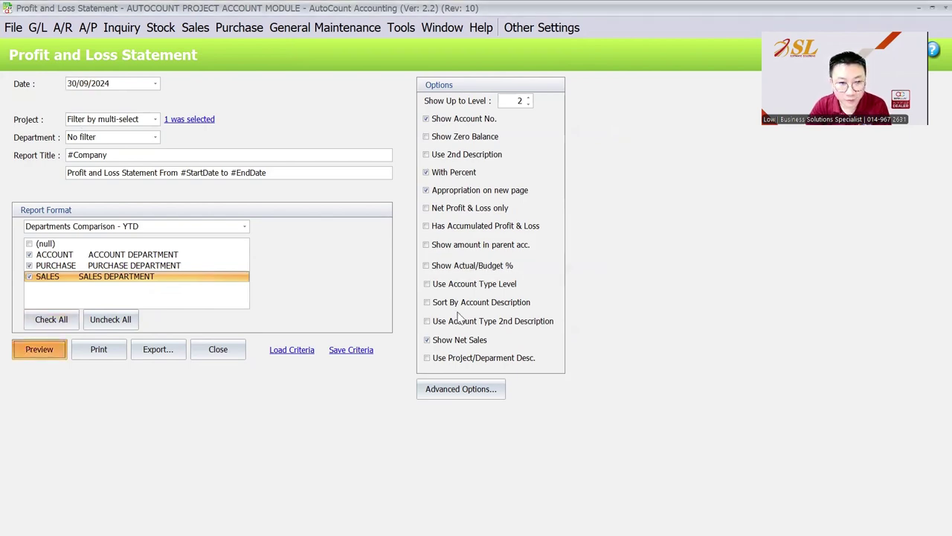
{"action": "scroll", "coordinate": [452, 298], "scroll_direction": "down", "scroll_amount": 1}
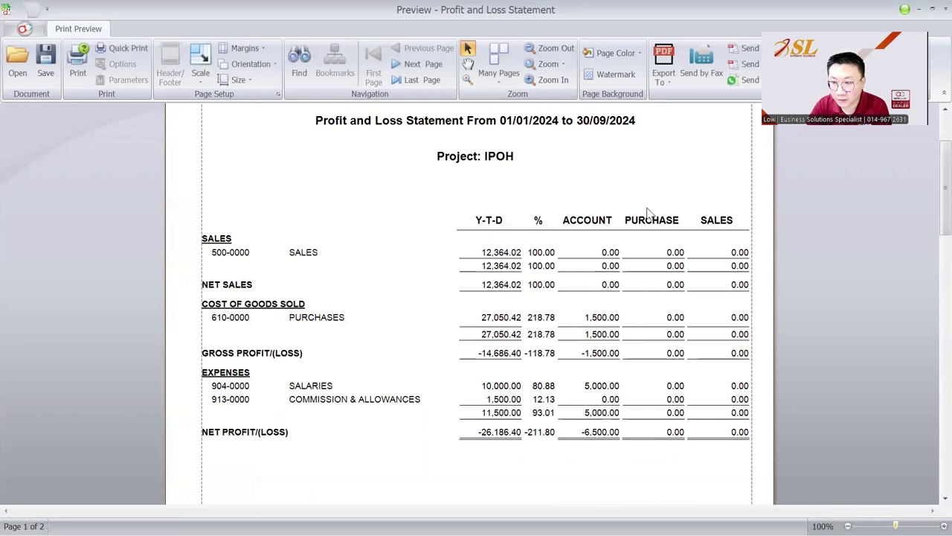
{"action": "scroll", "coordinate": [716, 223], "scroll_direction": "up", "scroll_amount": 1}
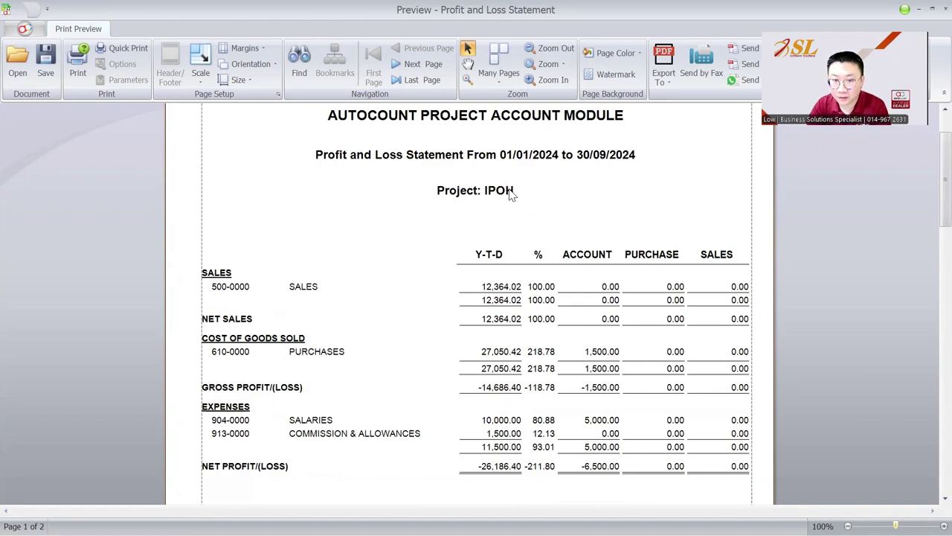
Add the PENANG project to the report's project filter alongside IPOH and preview the Profit and Loss Statement by department
{"action": "key", "text": "Escape"}
{"action": "left_click", "coordinate": [187, 121]}
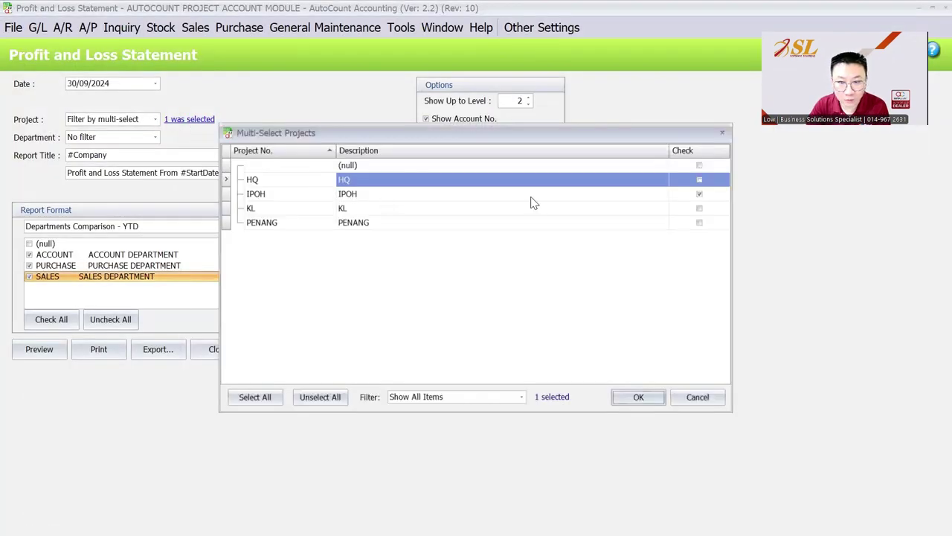
{"action": "left_click", "coordinate": [700, 222]}
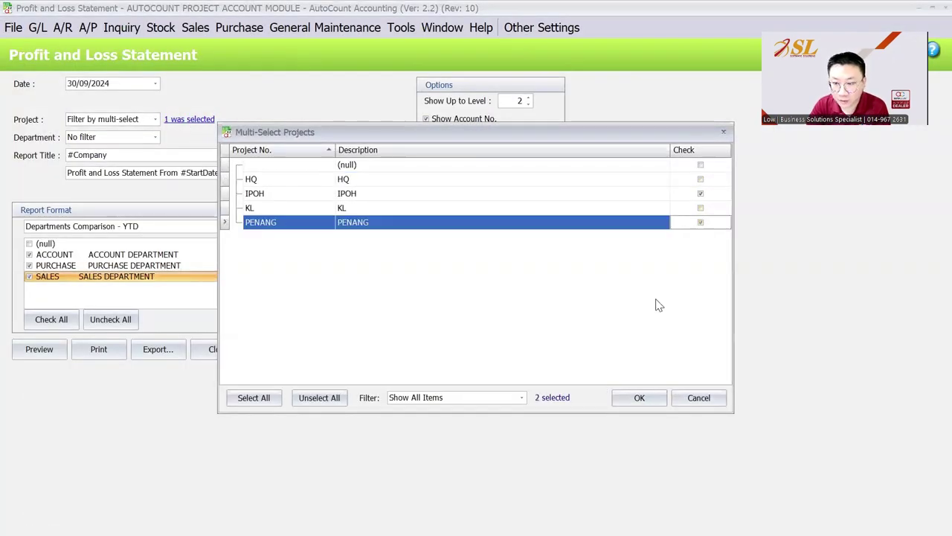
{"action": "left_click", "coordinate": [638, 396]}
{"action": "left_click", "coordinate": [40, 350]}
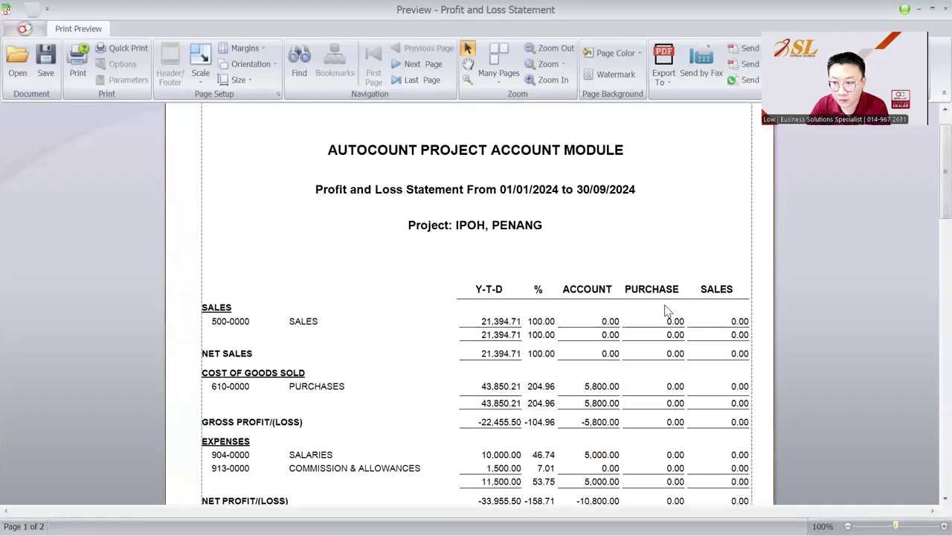
{"action": "scroll", "coordinate": [667, 307], "scroll_direction": "down", "scroll_amount": 1}
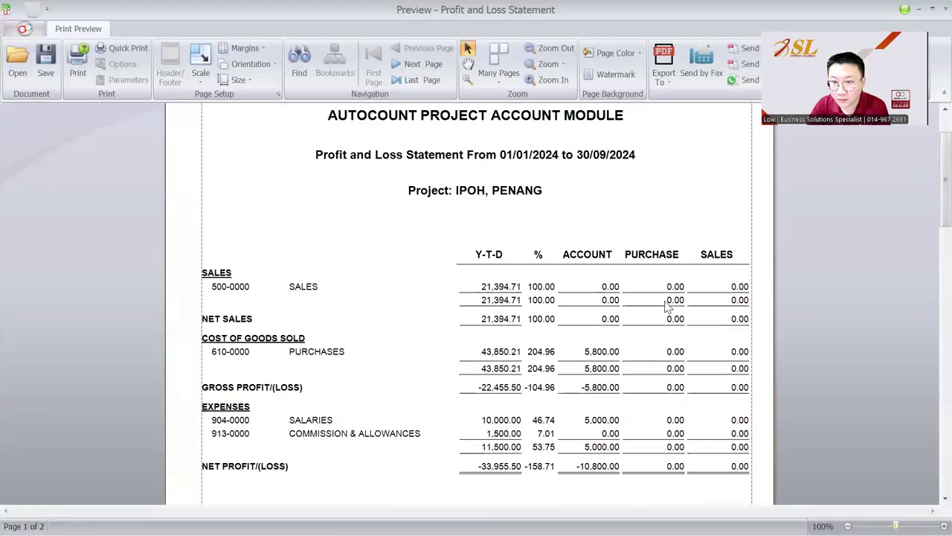
{"action": "scroll", "coordinate": [667, 307], "scroll_direction": "down", "scroll_amount": 1}
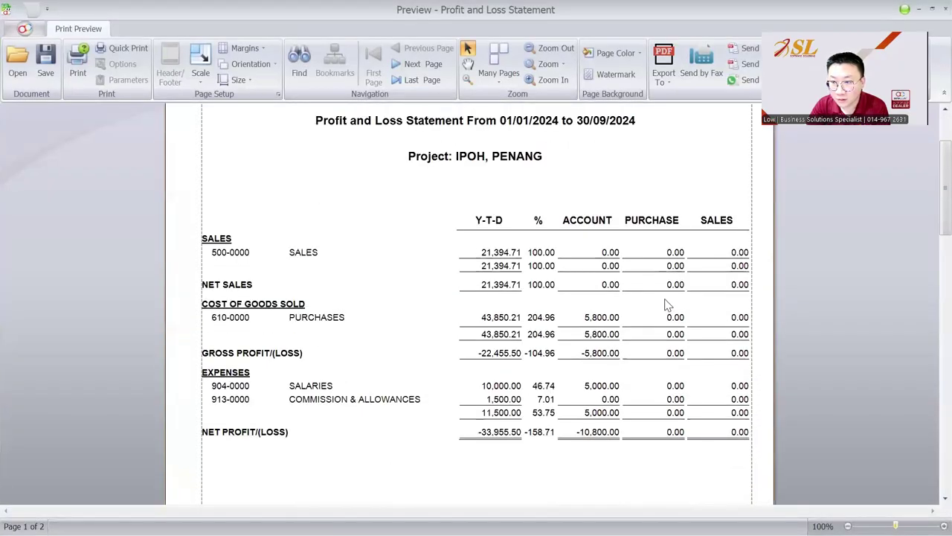
Drill down from the ACCOUNT department's PURCHASES amount to purchase invoice PI-000004, check its department and project, and return to the report criteria
{"action": "double_click", "coordinate": [607, 320]}
{"action": "double_click", "coordinate": [533, 264]}
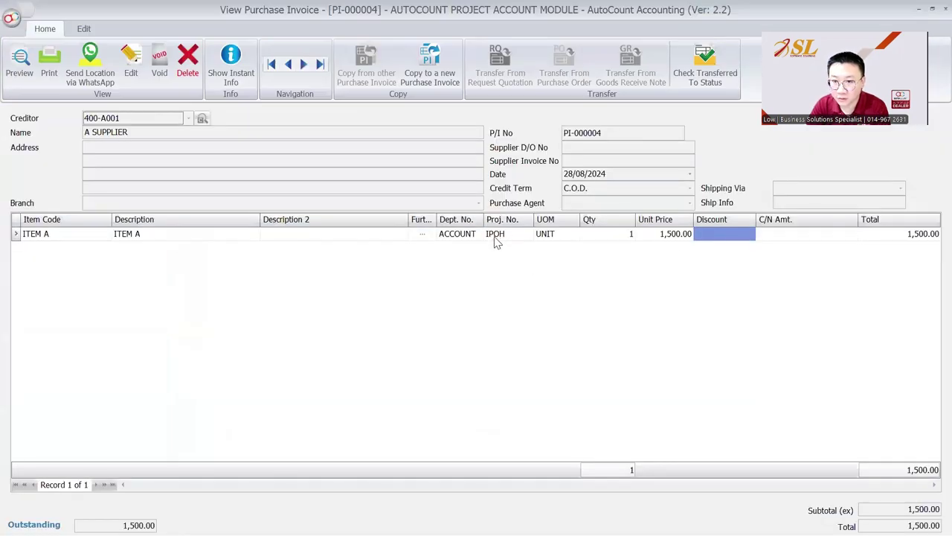
{"action": "key", "text": "Escape"}
{"action": "key", "text": "Escape"}
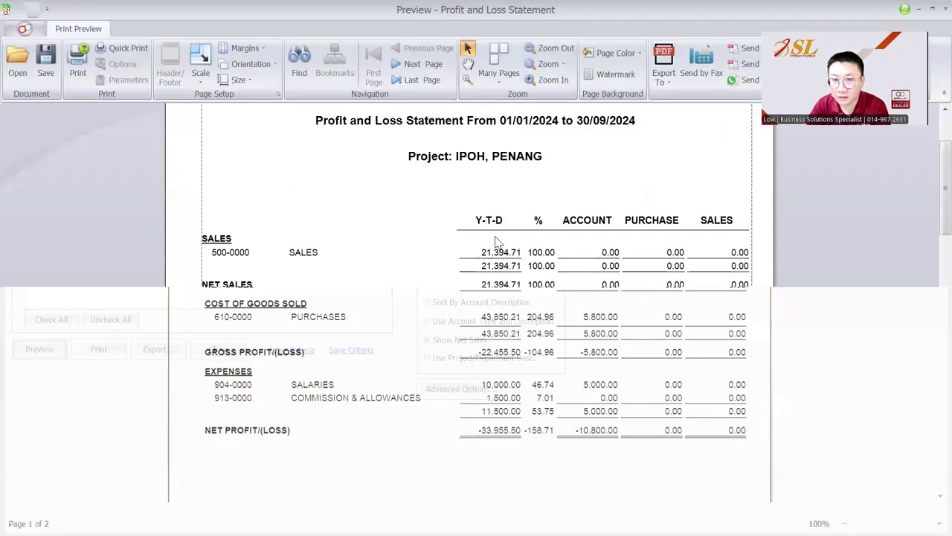
{"action": "key", "text": "Escape"}
Remove the project filter and filter the report by multi-select to the PURCHASE and SALES departments
{"action": "left_click", "coordinate": [152, 121]}
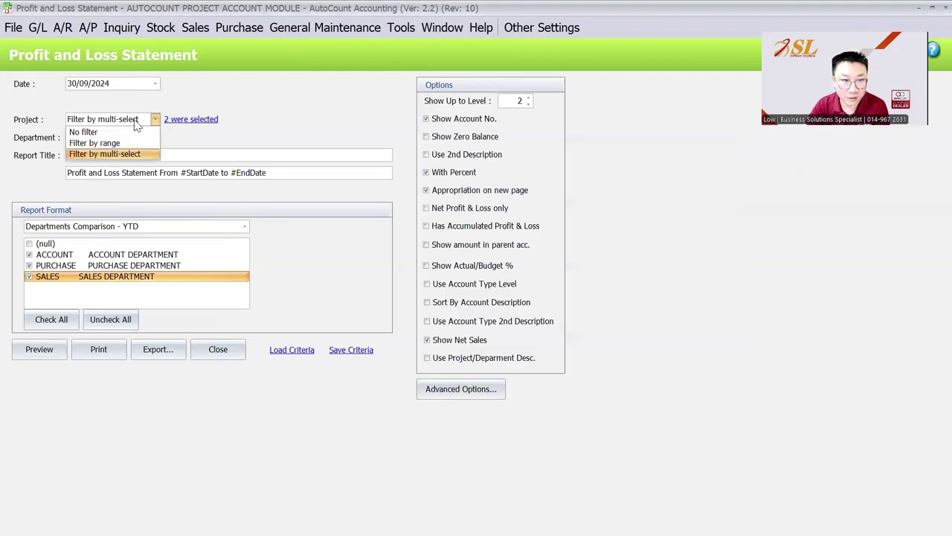
{"action": "left_click", "coordinate": [112, 135]}
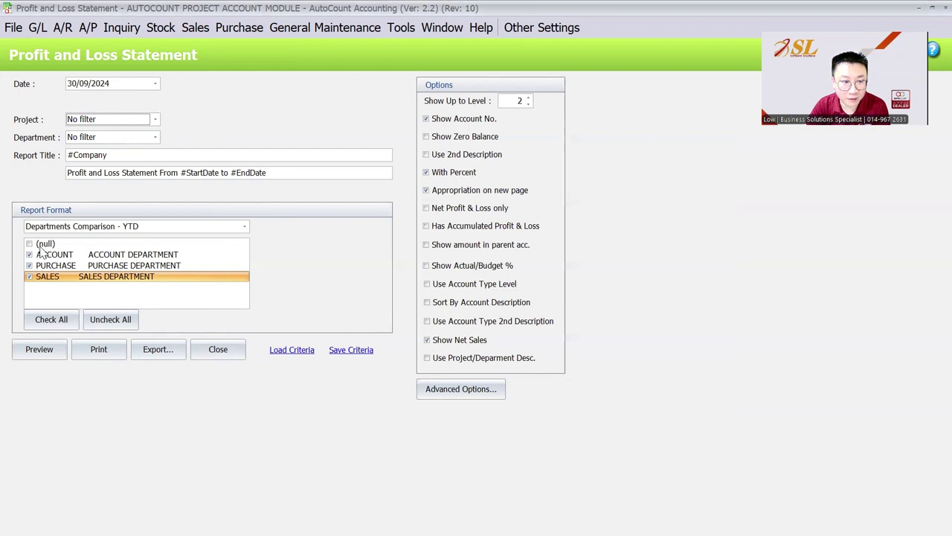
{"action": "left_click", "coordinate": [134, 140]}
{"action": "left_click", "coordinate": [123, 172]}
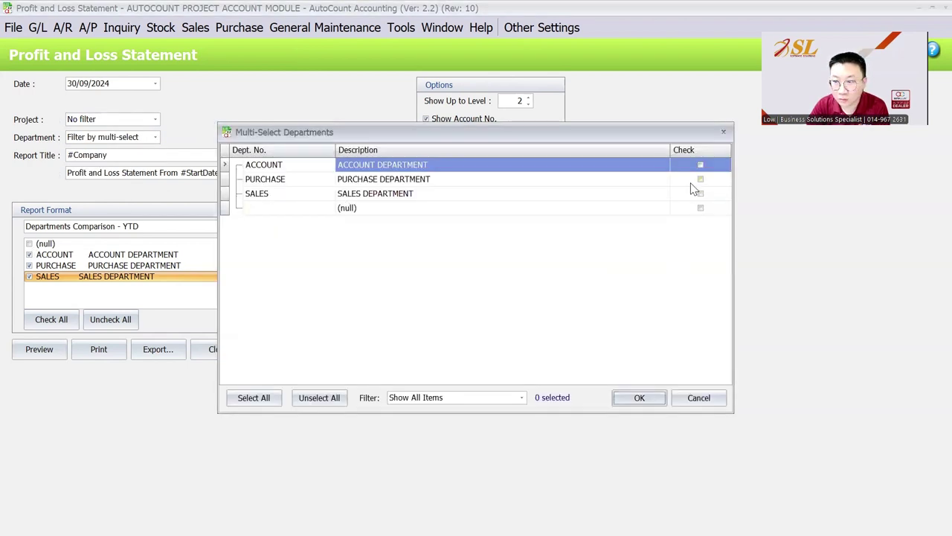
{"action": "left_click", "coordinate": [700, 194]}
{"action": "left_click", "coordinate": [700, 180]}
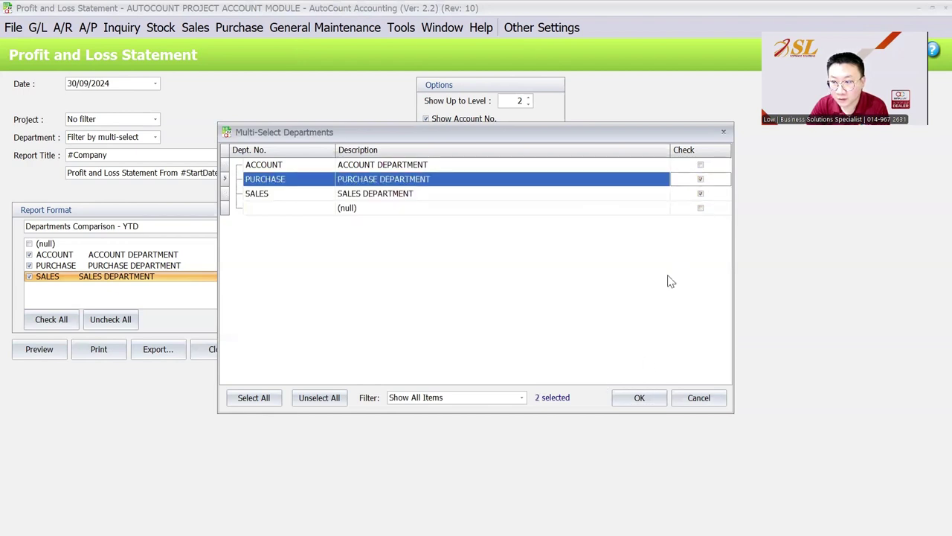
{"action": "left_click", "coordinate": [639, 397]}
Set the report format to Projects Comparison - YTD, include the IPOH, KL and PENANG projects, and preview the statement
{"action": "left_click", "coordinate": [123, 226]}
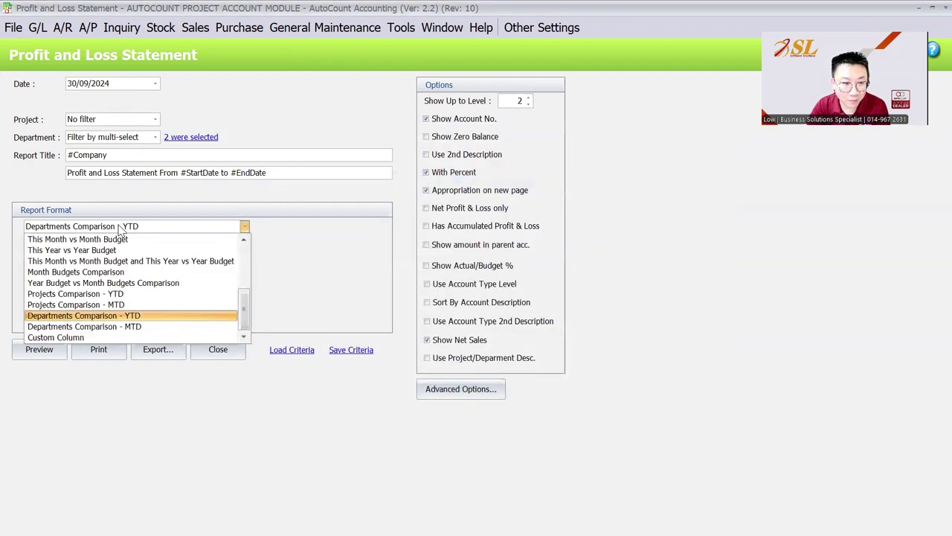
{"action": "left_click", "coordinate": [106, 294]}
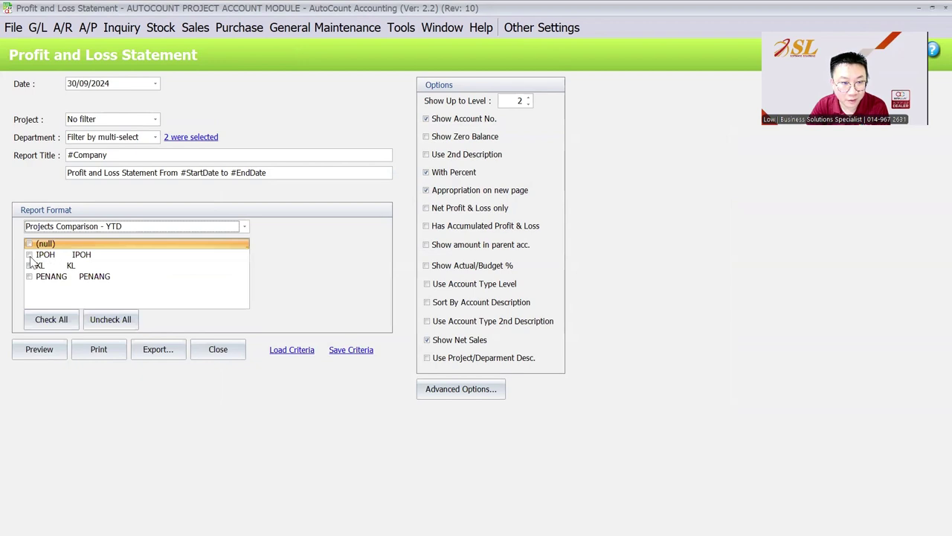
{"action": "left_click", "coordinate": [30, 258]}
{"action": "left_click", "coordinate": [30, 265]}
{"action": "left_click", "coordinate": [30, 276]}
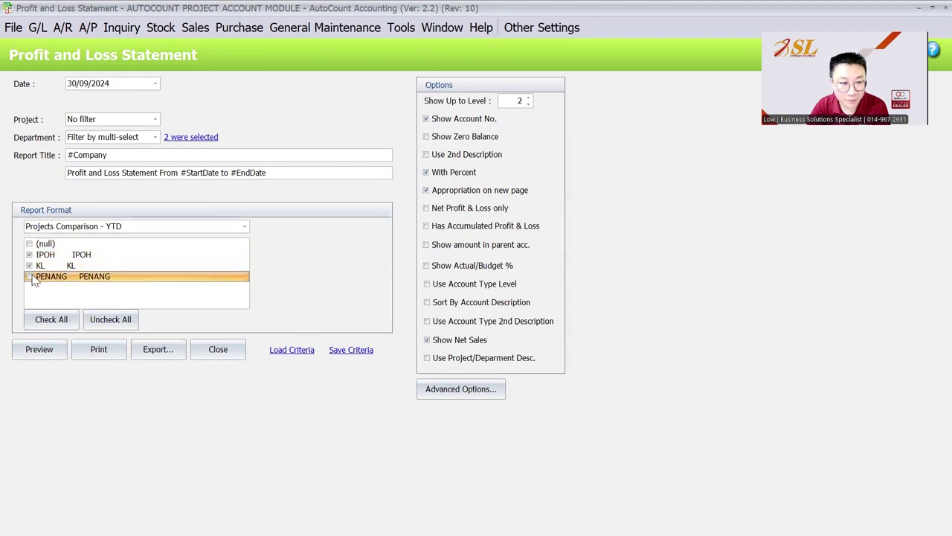
{"action": "left_click", "coordinate": [58, 351]}
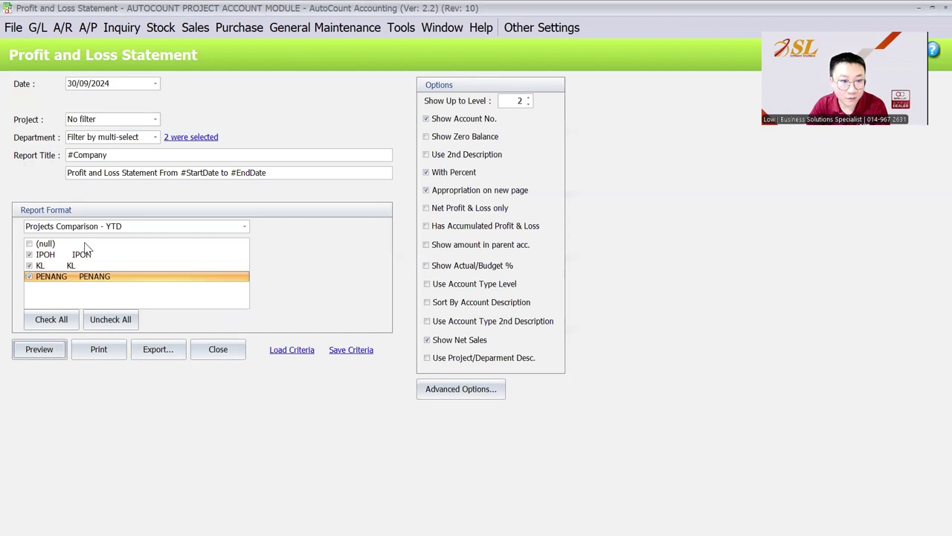
Add the ACCOUNT department to the department filter and preview the Profit and Loss Statement by project
{"action": "left_click", "coordinate": [179, 138]}
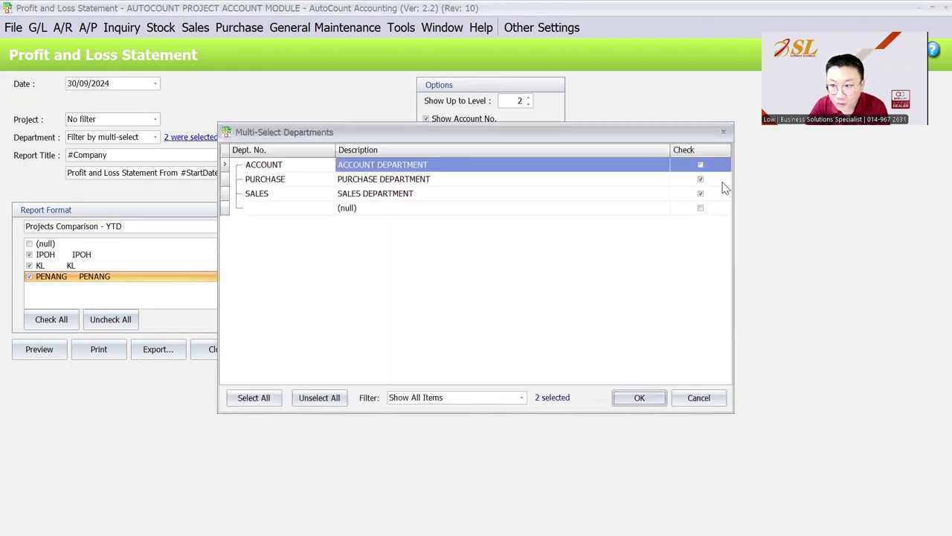
{"action": "left_click", "coordinate": [700, 165]}
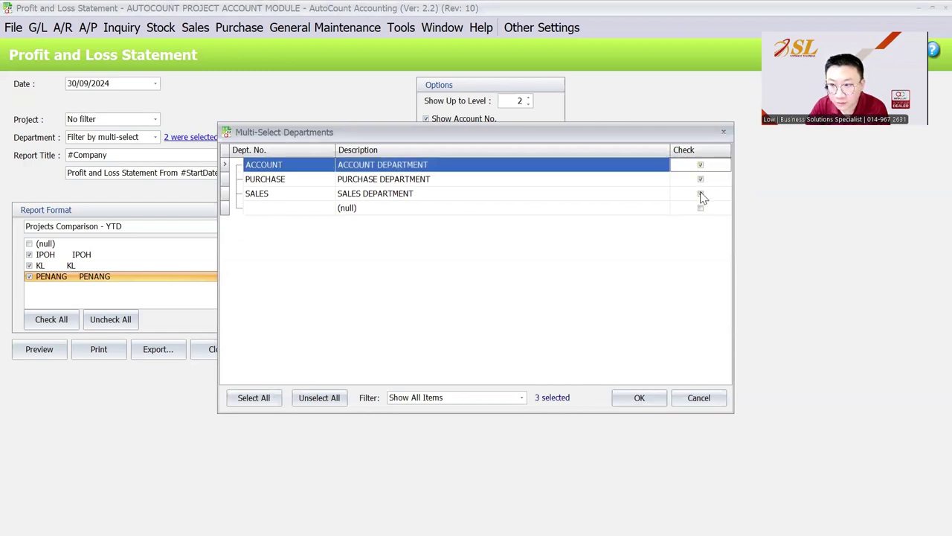
{"action": "left_click", "coordinate": [632, 400]}
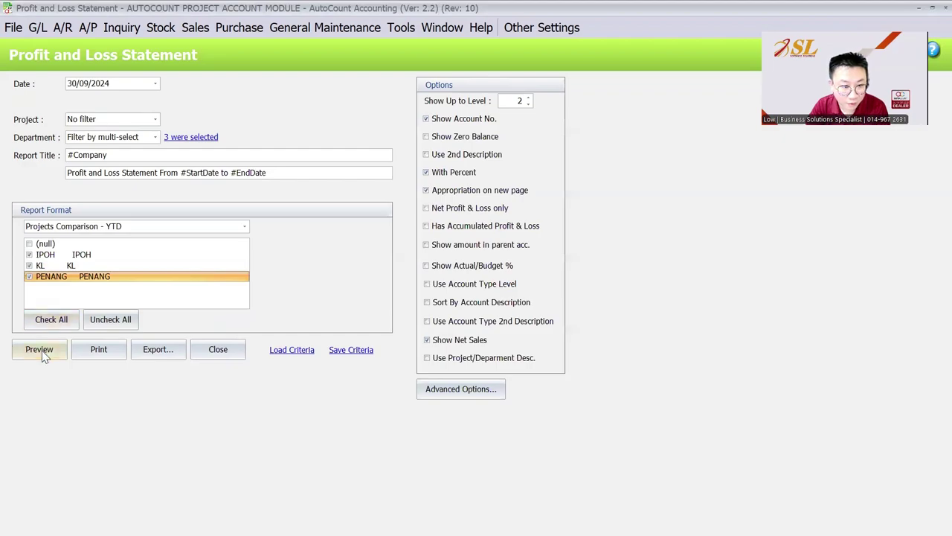
{"action": "left_click", "coordinate": [39, 349]}
{"action": "scroll", "coordinate": [698, 259], "scroll_direction": "down", "scroll_amount": 2}
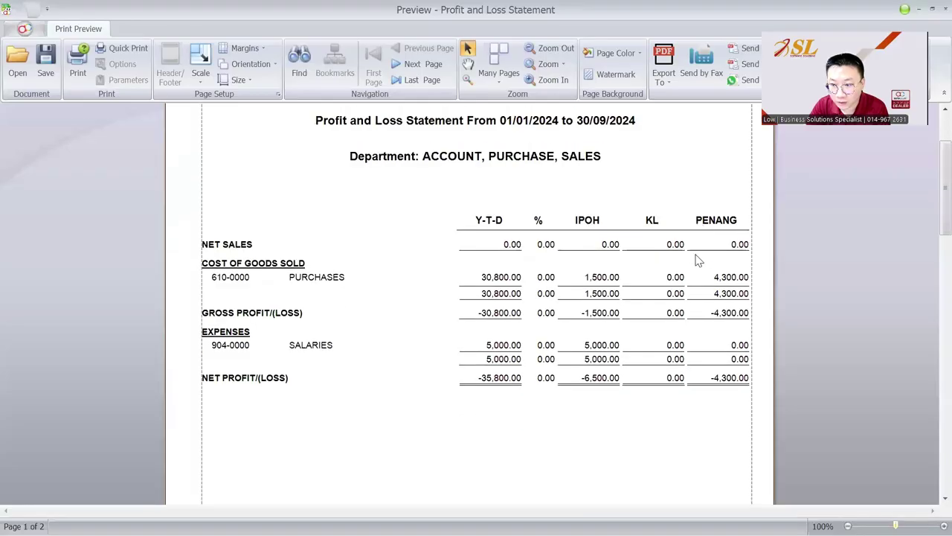
Drill down from the IPOH project's SALARIES amount to payment voucher PV-000003 to check its project and department
{"action": "double_click", "coordinate": [595, 350]}
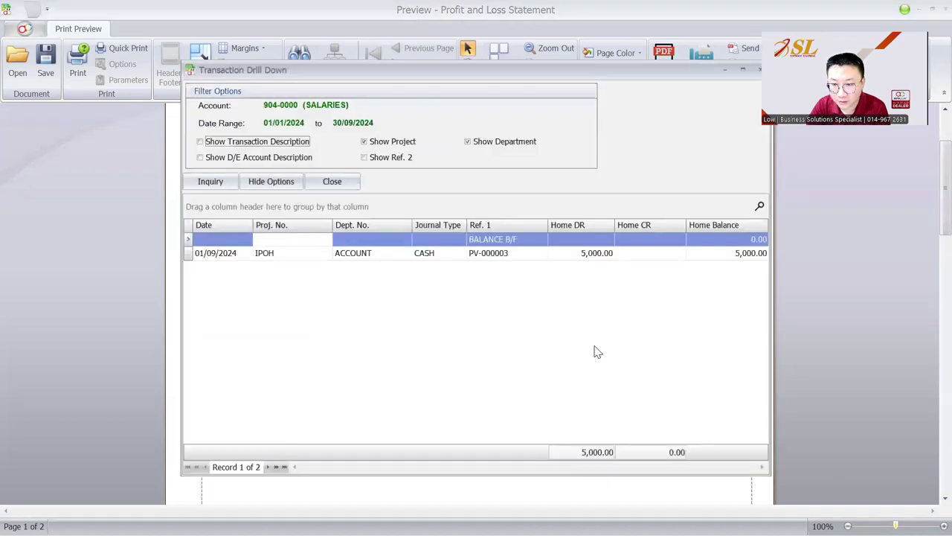
{"action": "double_click", "coordinate": [574, 258]}
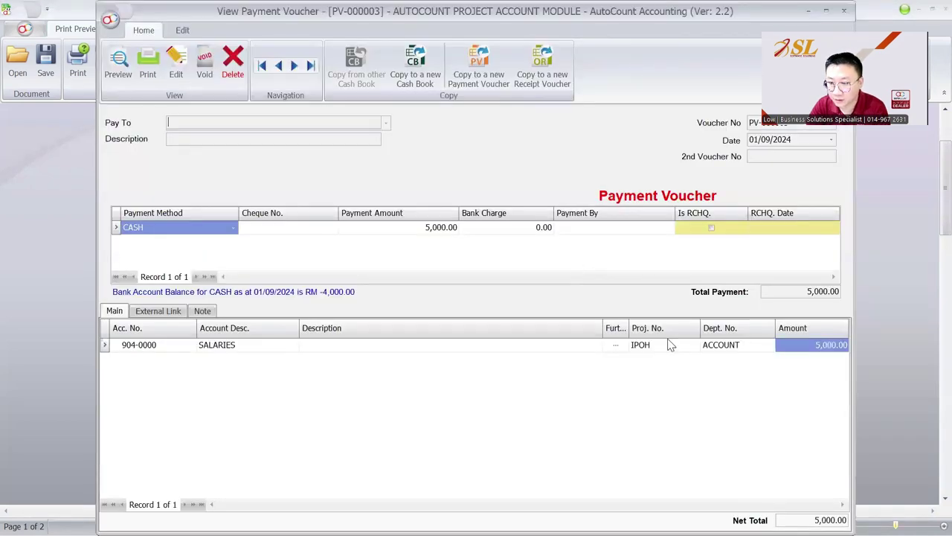